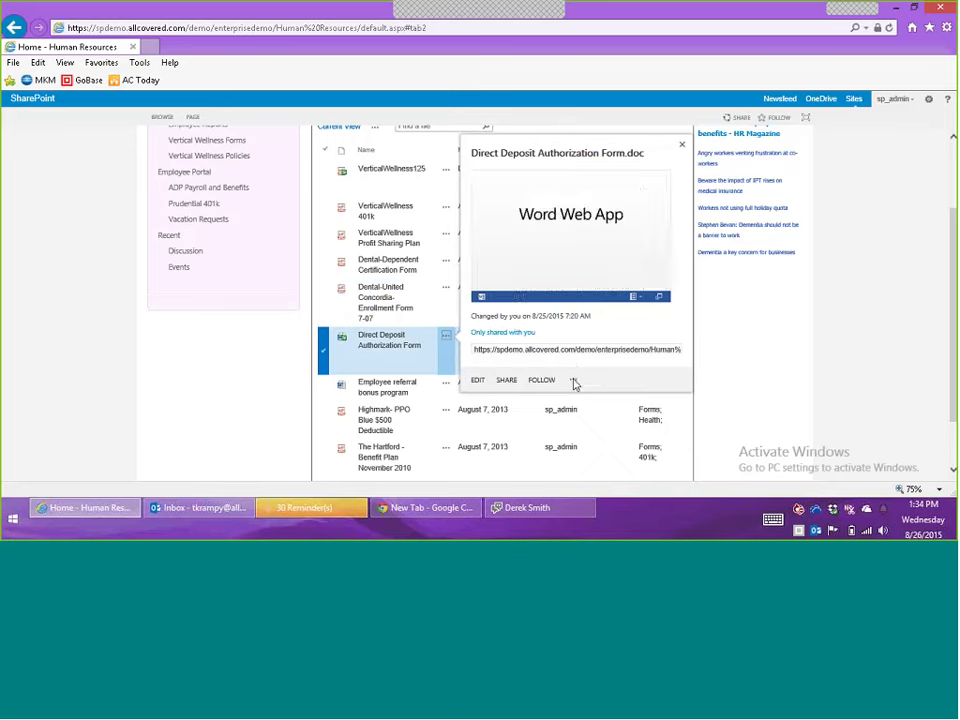
Check in the Direct Deposit Authorization Form with the comment "Made changes to Page 3", without retaining the check-out
{"action": "left_click", "coordinate": [575, 382]}
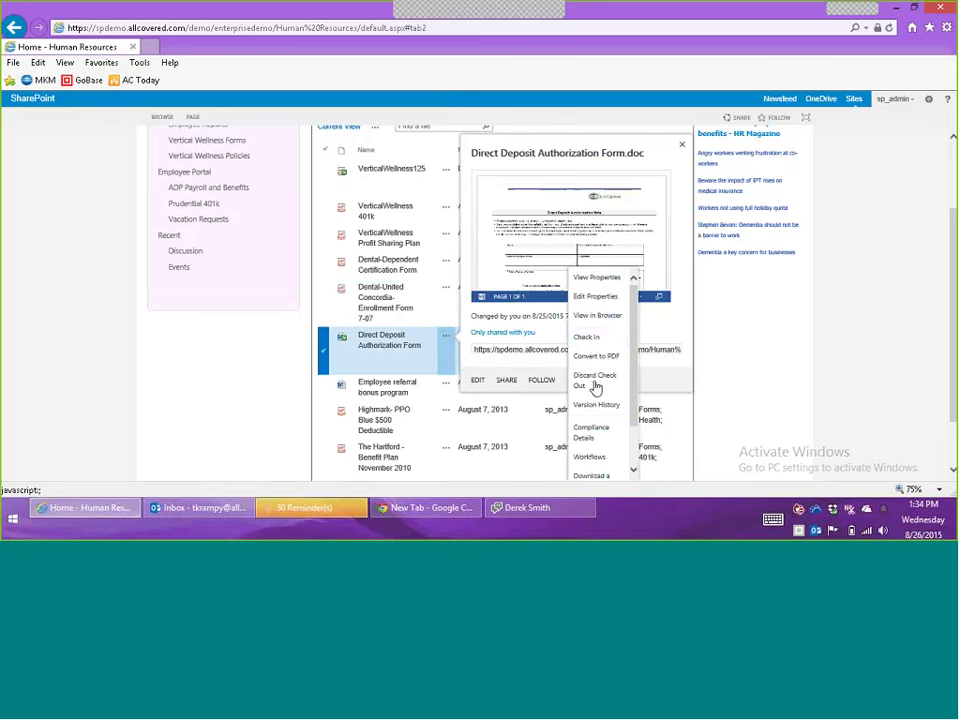
{"action": "left_click", "coordinate": [589, 339]}
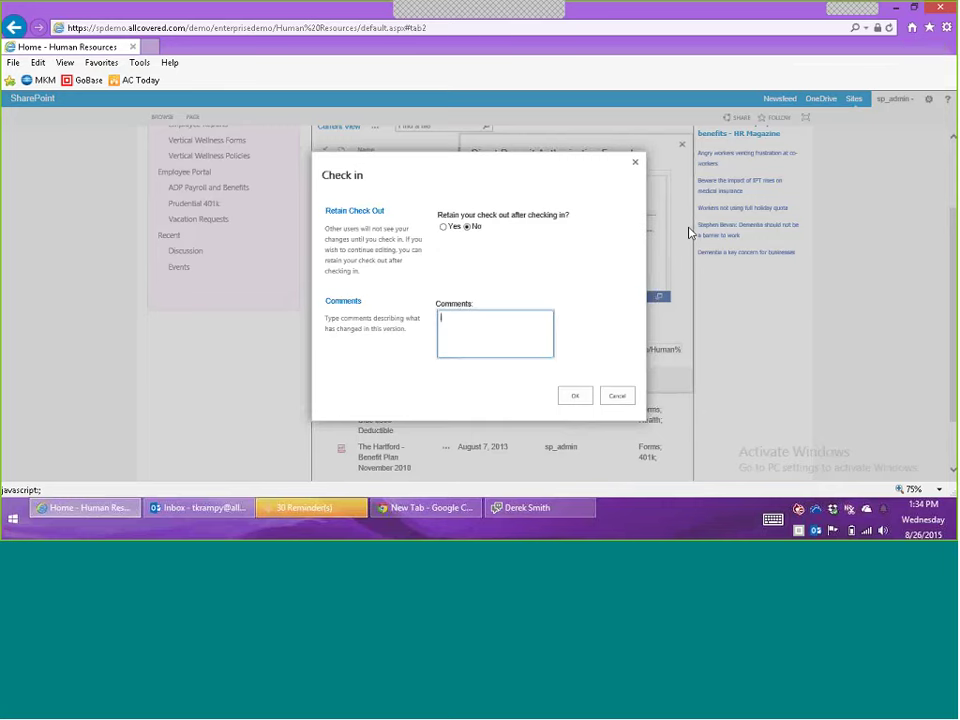
{"action": "type", "text": "Made changes to Page 3"}
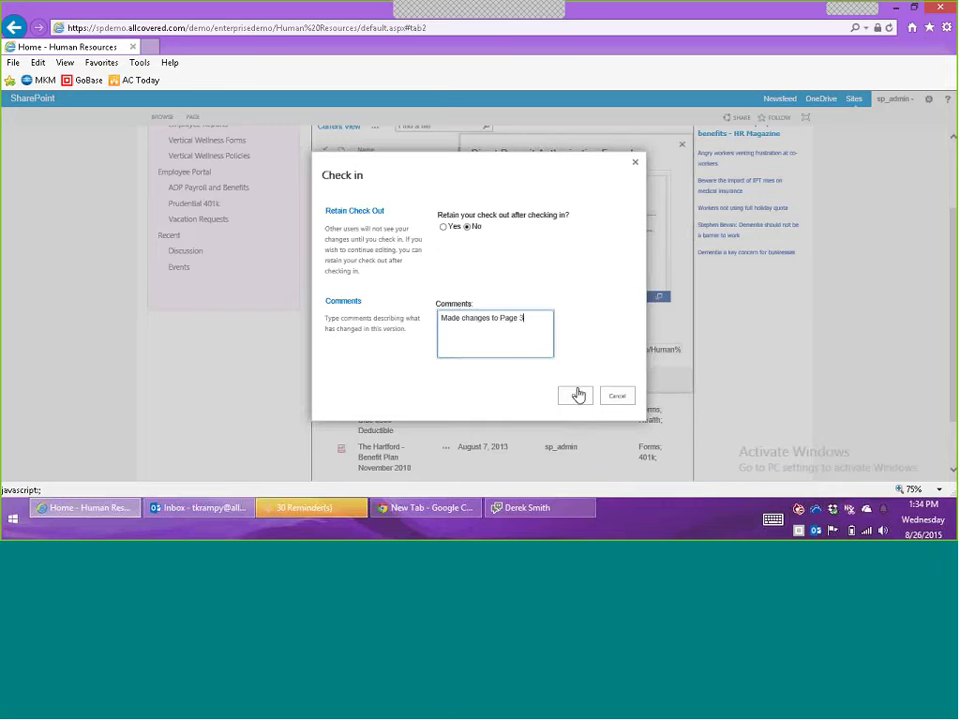
{"action": "left_click", "coordinate": [575, 396]}
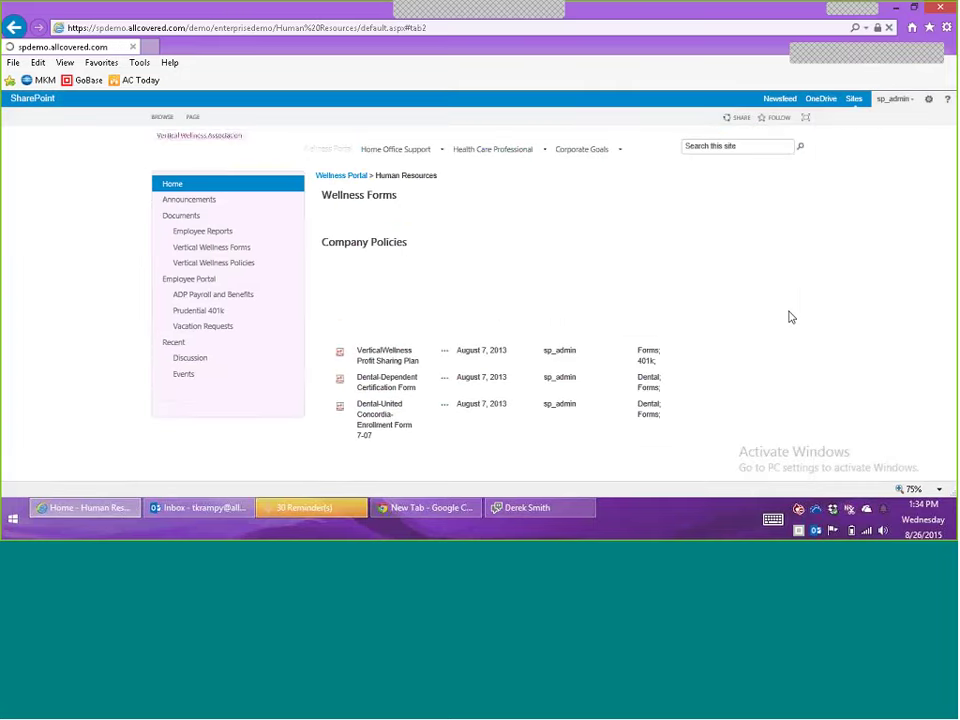
Examine the File Type tags of the Direct Deposit Authorization Form in the Wellness Forms list
{"action": "scroll", "coordinate": [428, 310], "scroll_direction": "down", "scroll_amount": 3}
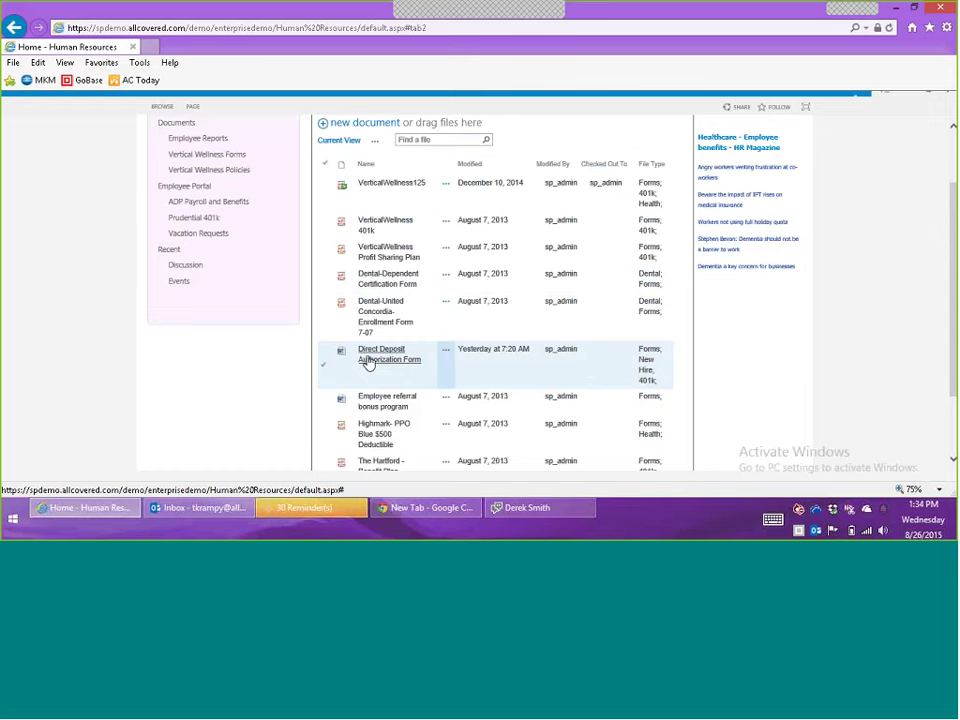
{"action": "double_click", "coordinate": [640, 355]}
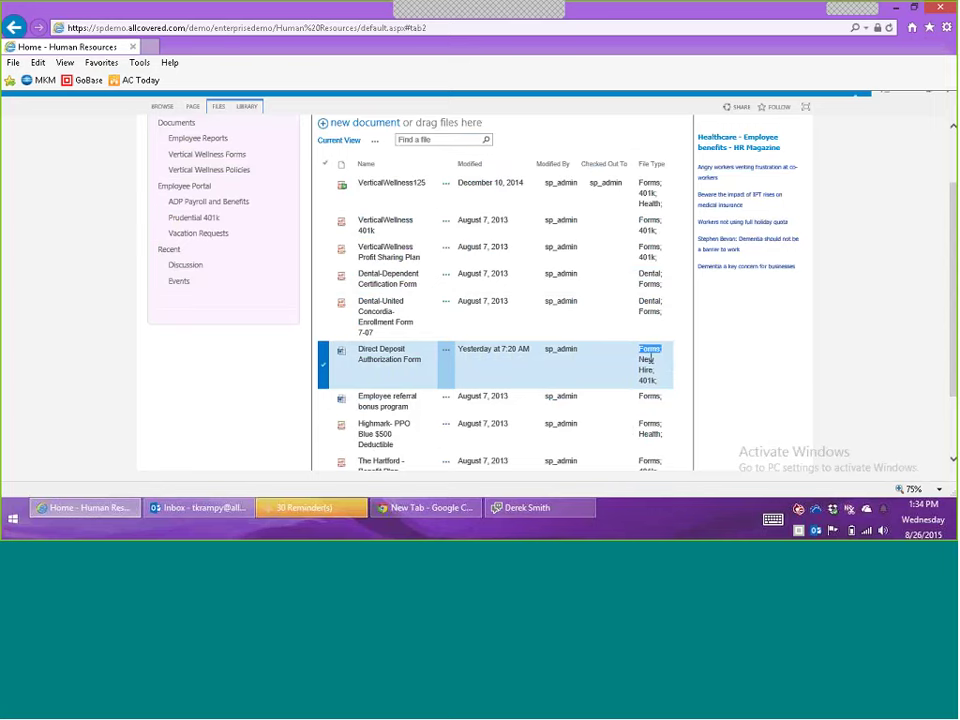
{"action": "left_click", "coordinate": [648, 376]}
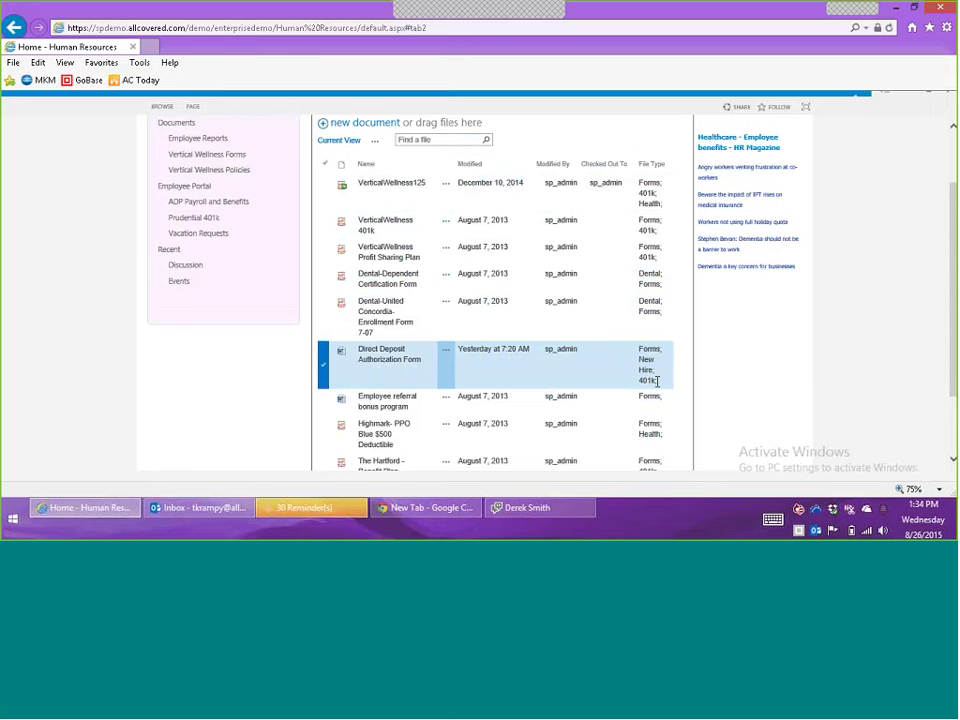
{"action": "left_click_drag", "start_coordinate": [657, 381], "coordinate": [639, 349]}
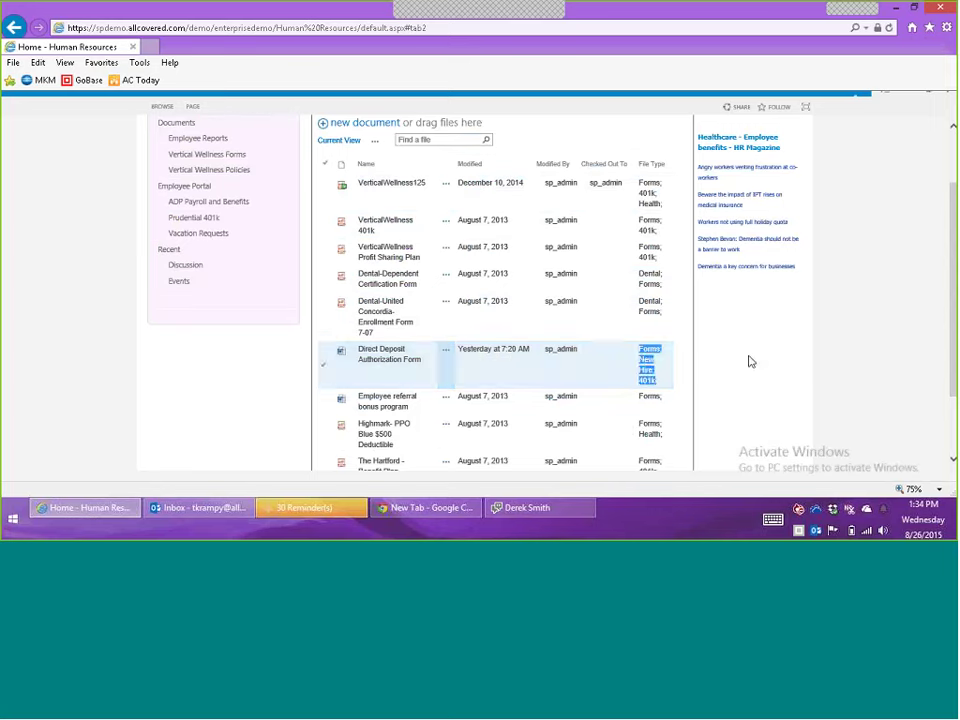
Open the Direct Deposit Authorization Form's properties for editing, agreeing to check the item out
{"action": "left_click", "coordinate": [455, 352]}
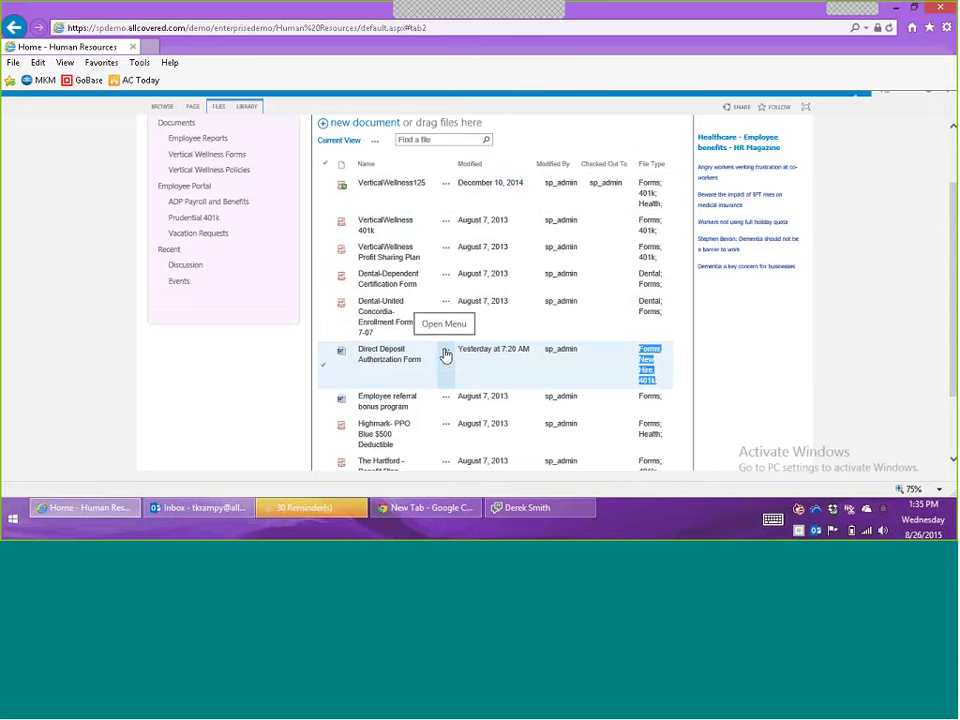
{"action": "left_click", "coordinate": [446, 352]}
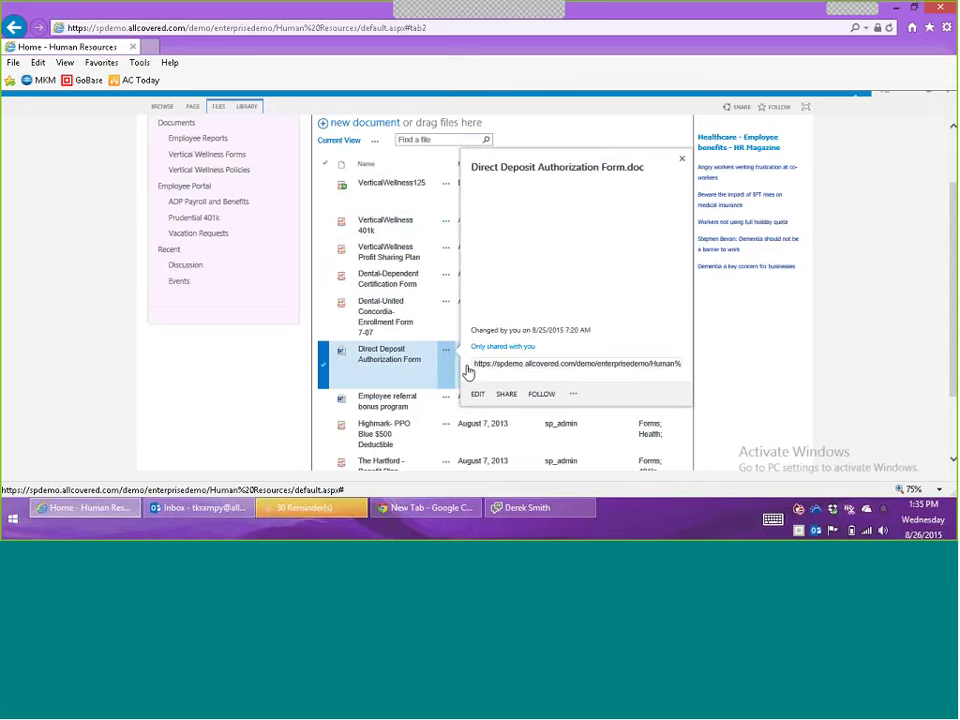
{"action": "left_click", "coordinate": [573, 395]}
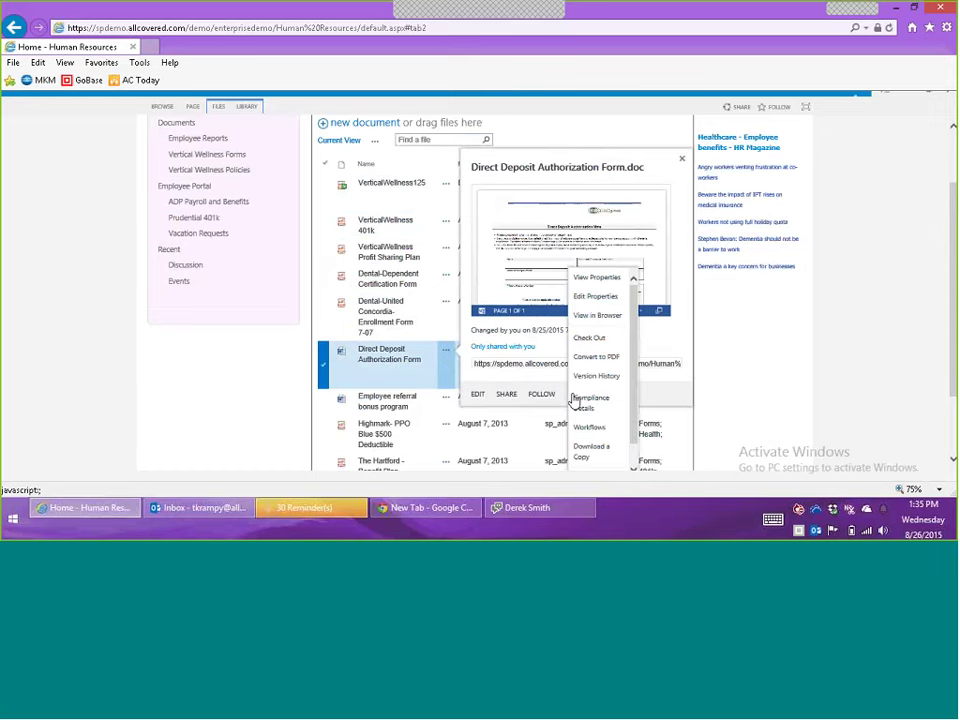
{"action": "left_click", "coordinate": [598, 297]}
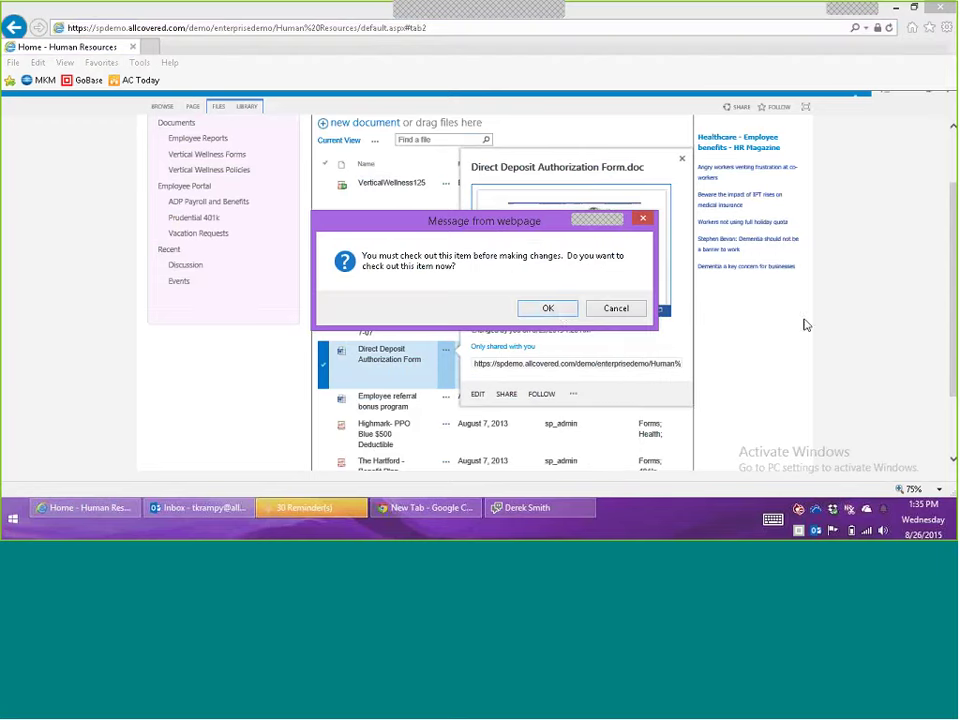
{"action": "left_click", "coordinate": [548, 309]}
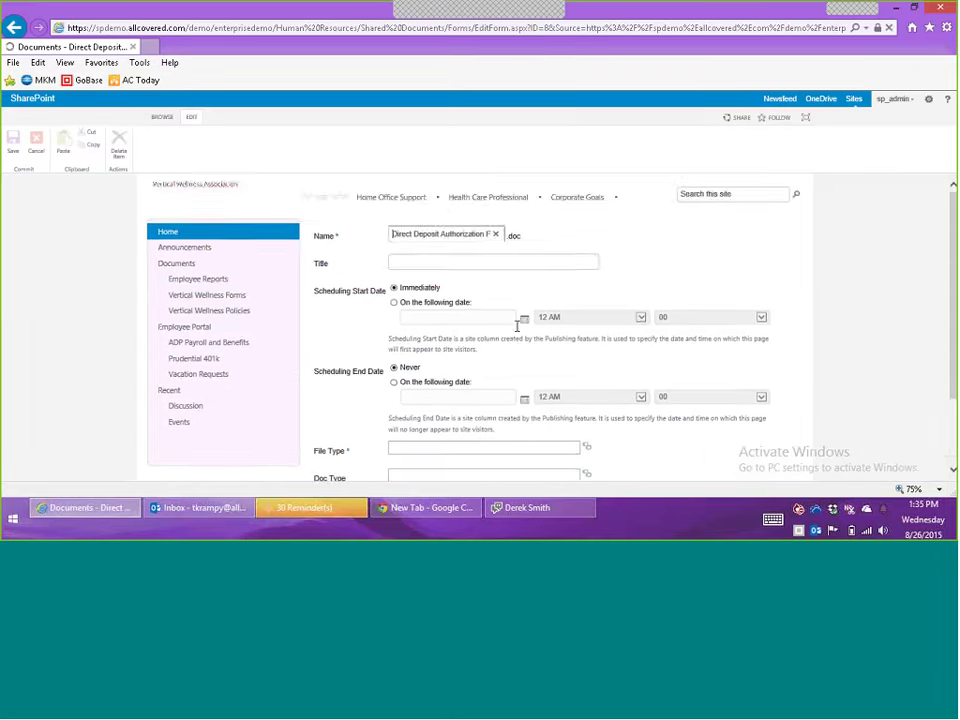
Add the Payroll term to the form's File Type, save the properties and check the tag in the document list
{"action": "scroll", "coordinate": [517, 325], "scroll_direction": "down", "scroll_amount": 2}
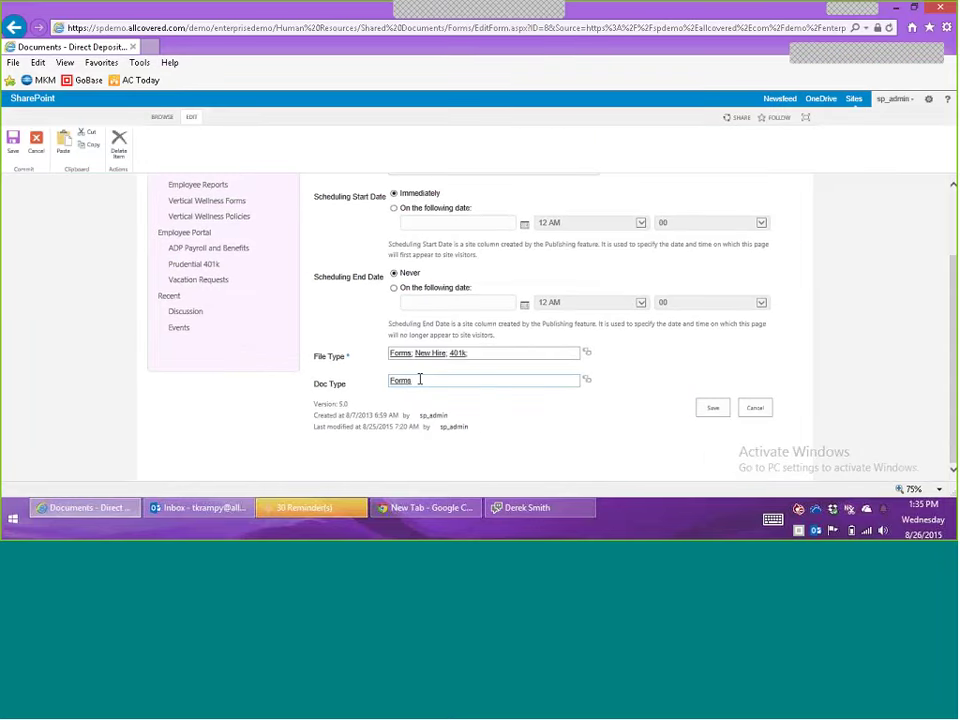
{"action": "left_click", "coordinate": [586, 353]}
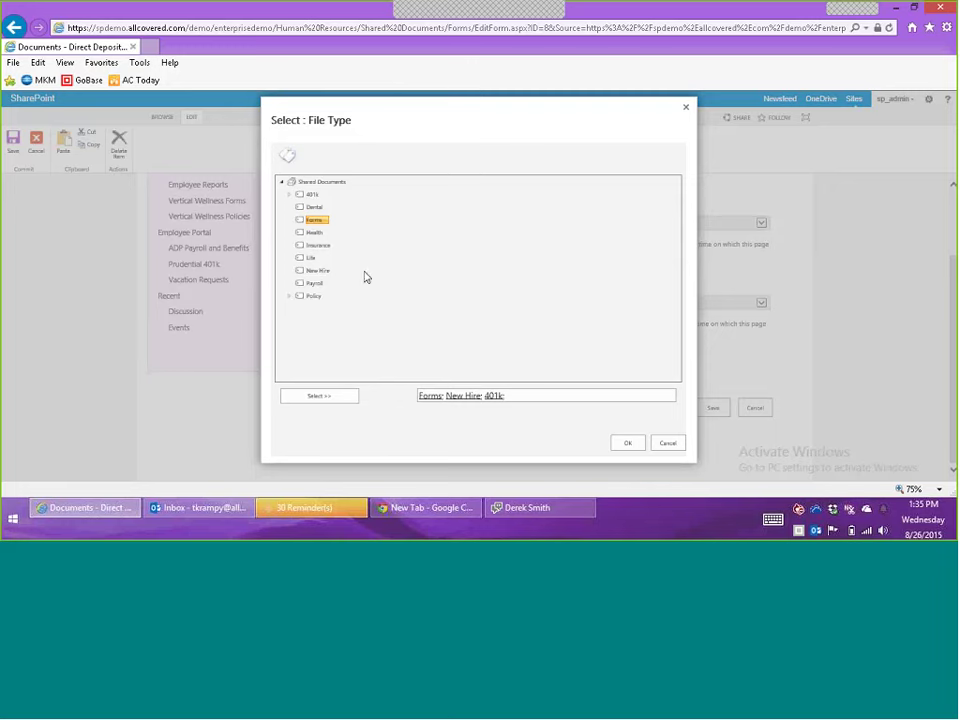
{"action": "double_click", "coordinate": [314, 284]}
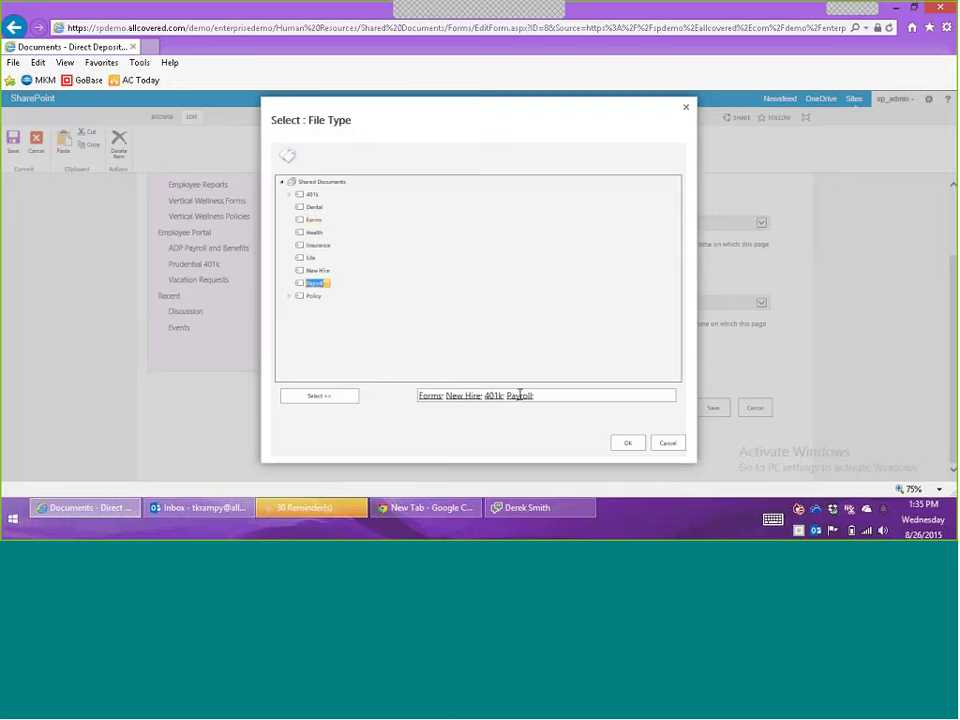
{"action": "left_click", "coordinate": [627, 443]}
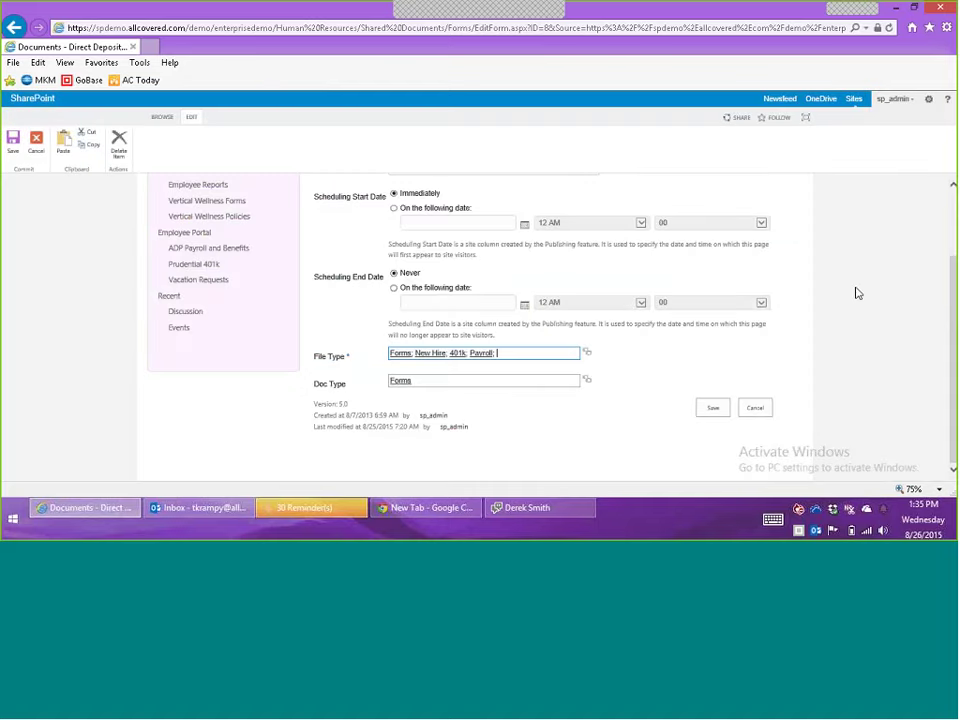
{"action": "triple_click", "coordinate": [519, 356]}
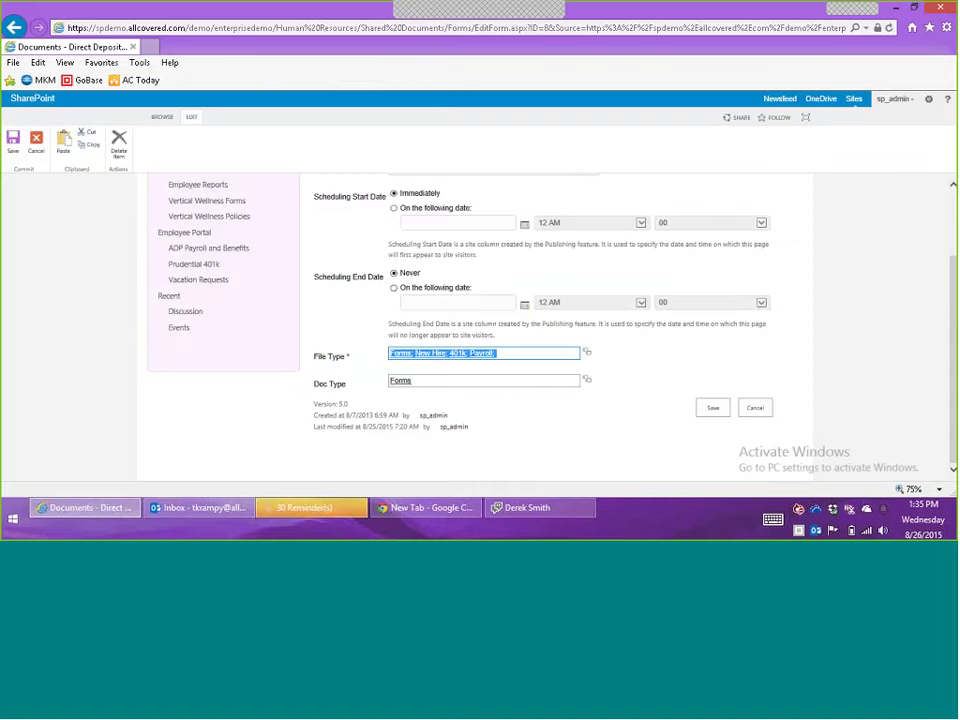
{"action": "left_click", "coordinate": [656, 444]}
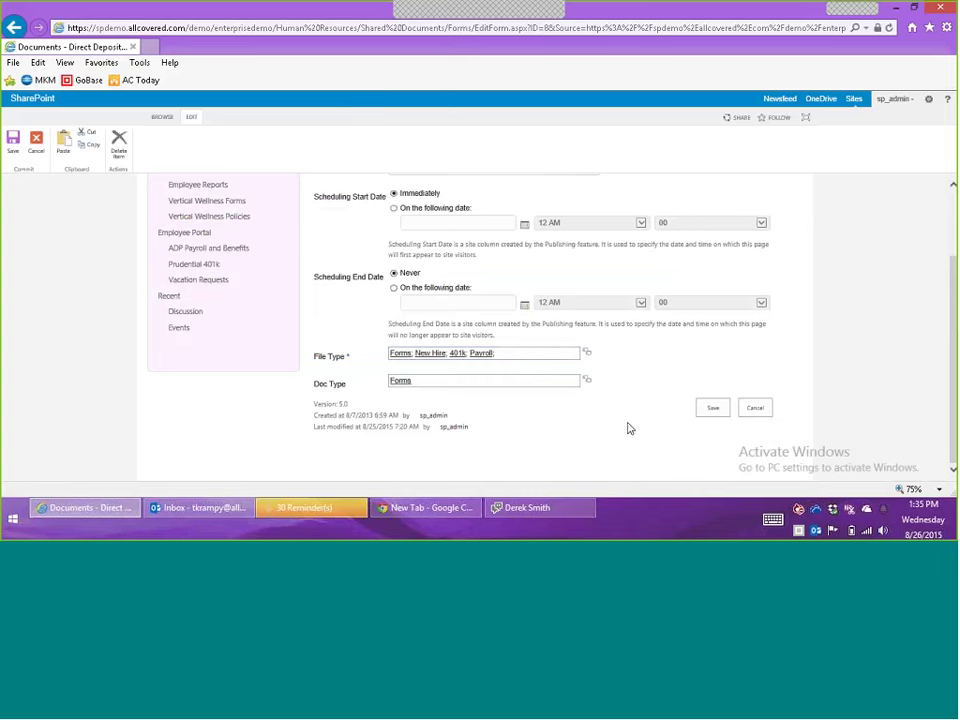
{"action": "left_click", "coordinate": [703, 412]}
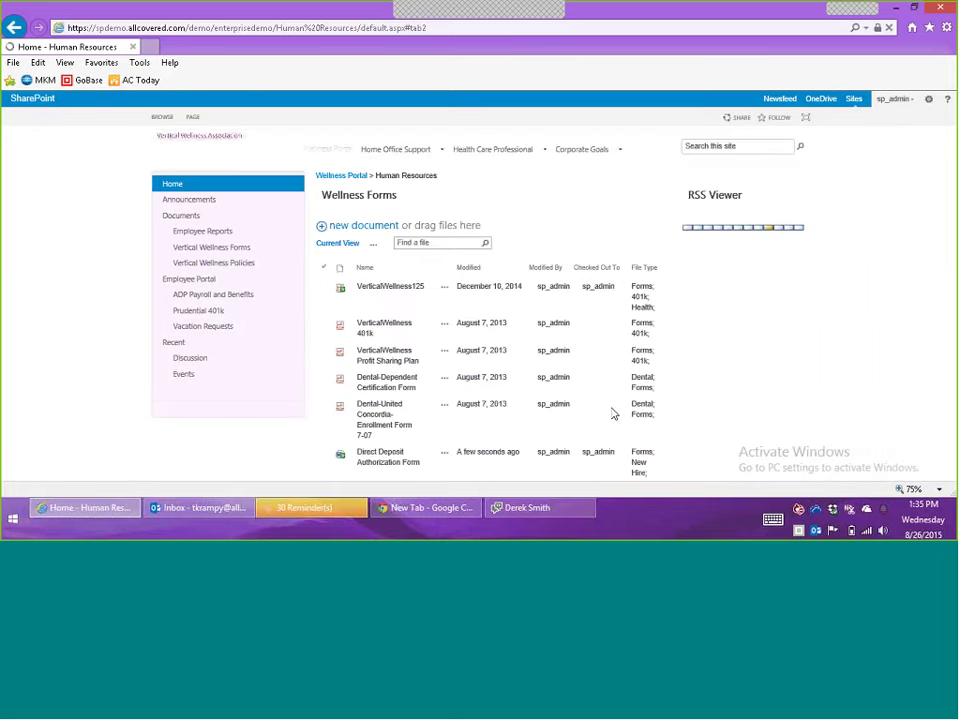
{"action": "scroll", "coordinate": [612, 413], "scroll_direction": "down", "scroll_amount": 2}
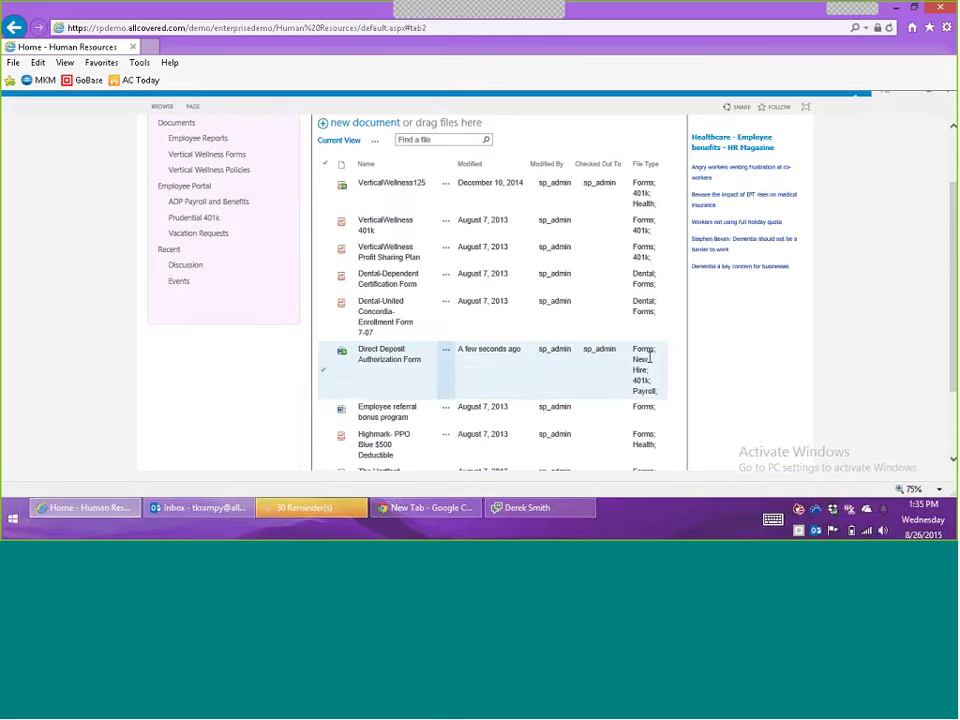
{"action": "left_click_drag", "start_coordinate": [655, 391], "coordinate": [634, 393]}
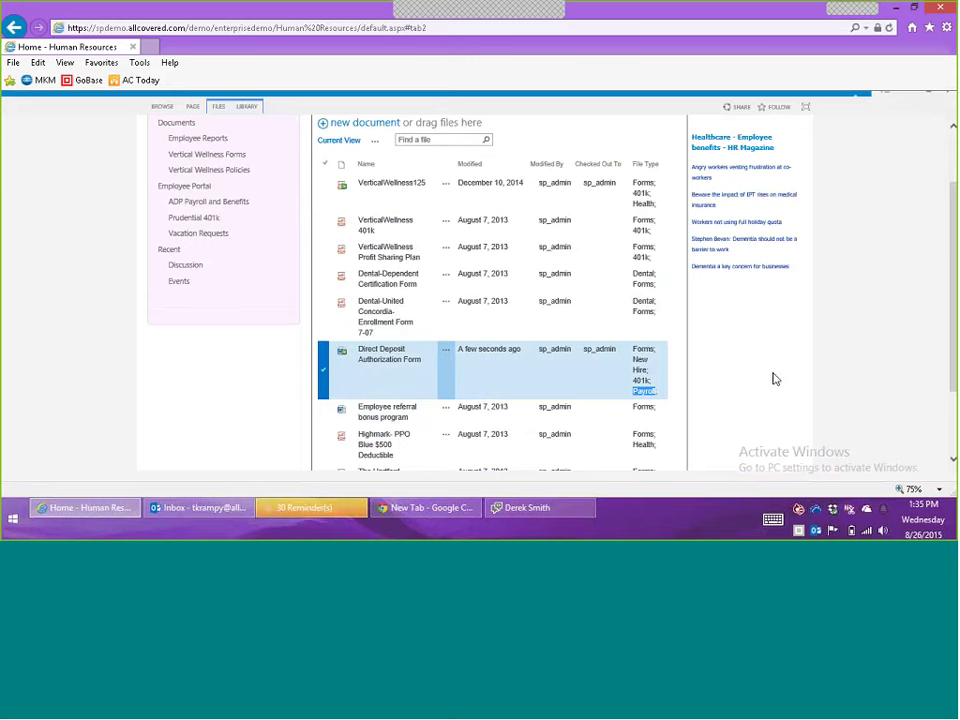
Preview the Direct Deposit Authorization Form down to its end and show the preview's download, print and embed options
{"action": "left_click", "coordinate": [446, 352]}
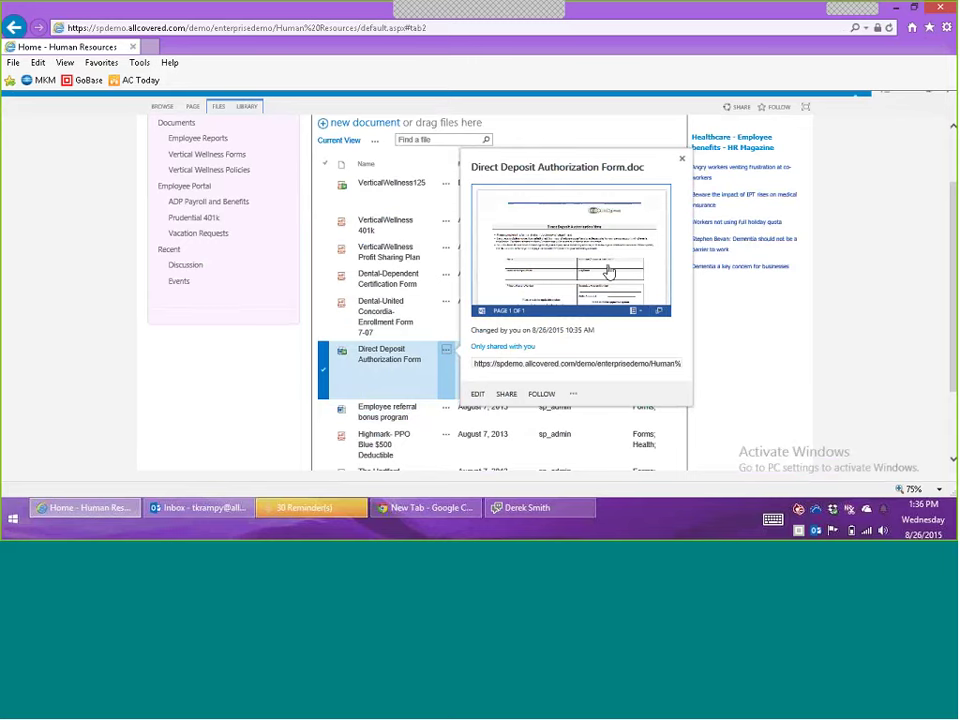
{"action": "scroll", "coordinate": [611, 265], "scroll_direction": "down", "scroll_amount": 5}
{"action": "scroll", "coordinate": [611, 265], "scroll_direction": "down", "scroll_amount": 3}
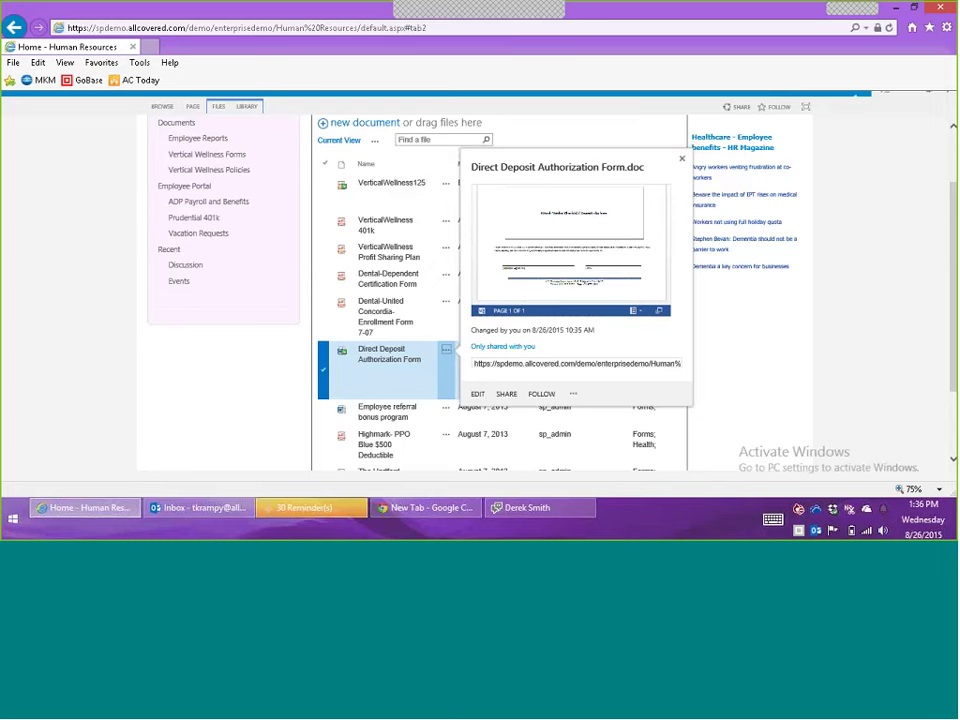
{"action": "left_click", "coordinate": [636, 310]}
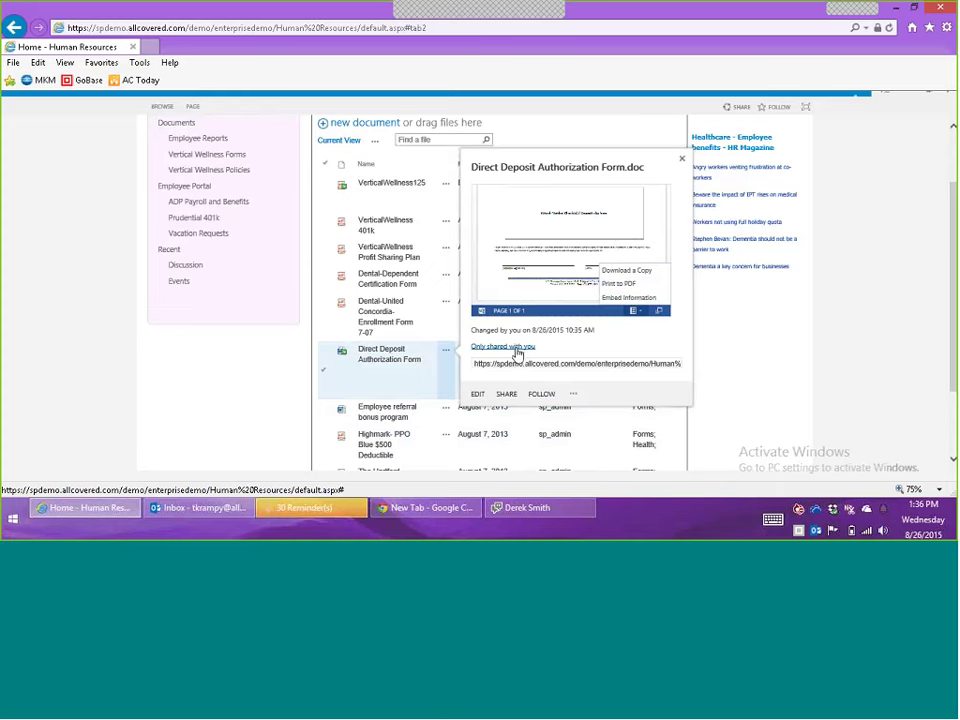
Review who the Direct Deposit Authorization Form is shared with and the form for inviting people, closing it without sharing
{"action": "left_click", "coordinate": [514, 348]}
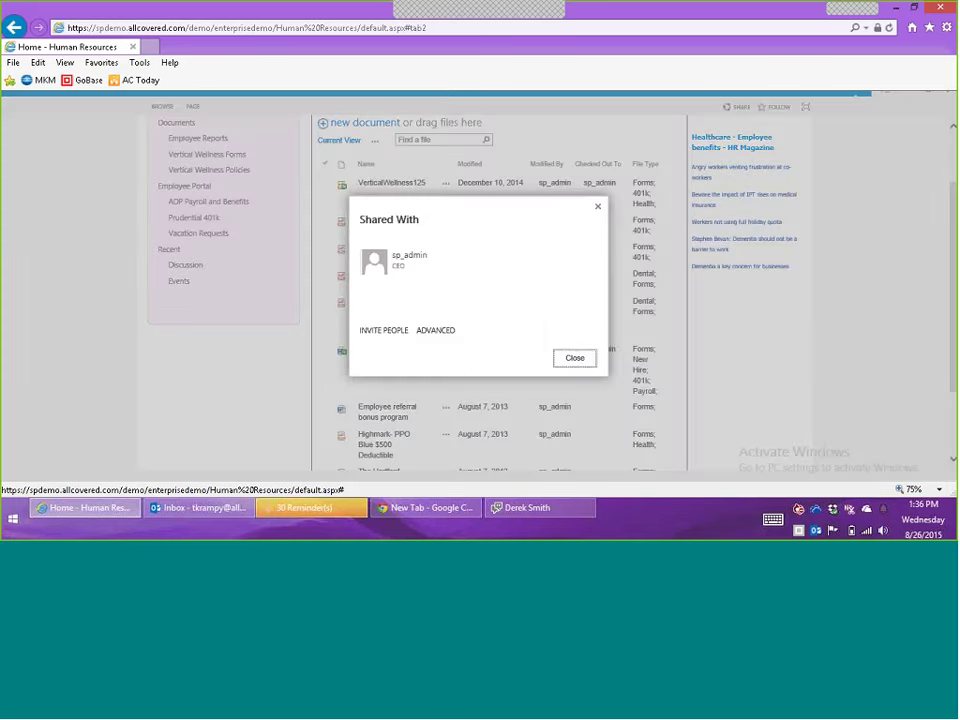
{"action": "left_click", "coordinate": [392, 332]}
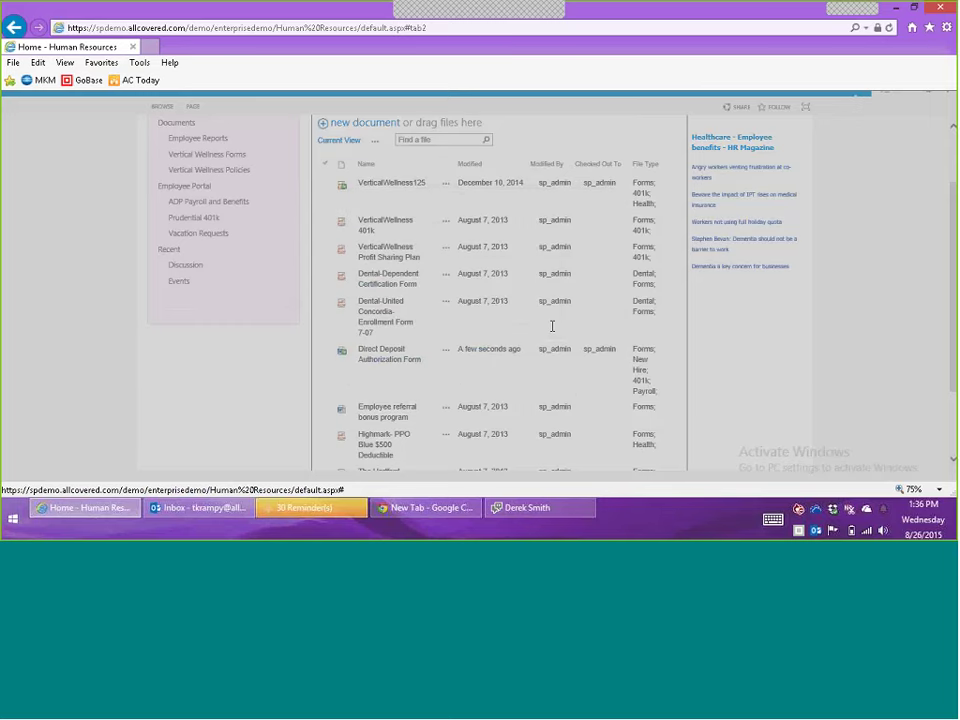
{"action": "left_click", "coordinate": [399, 300]}
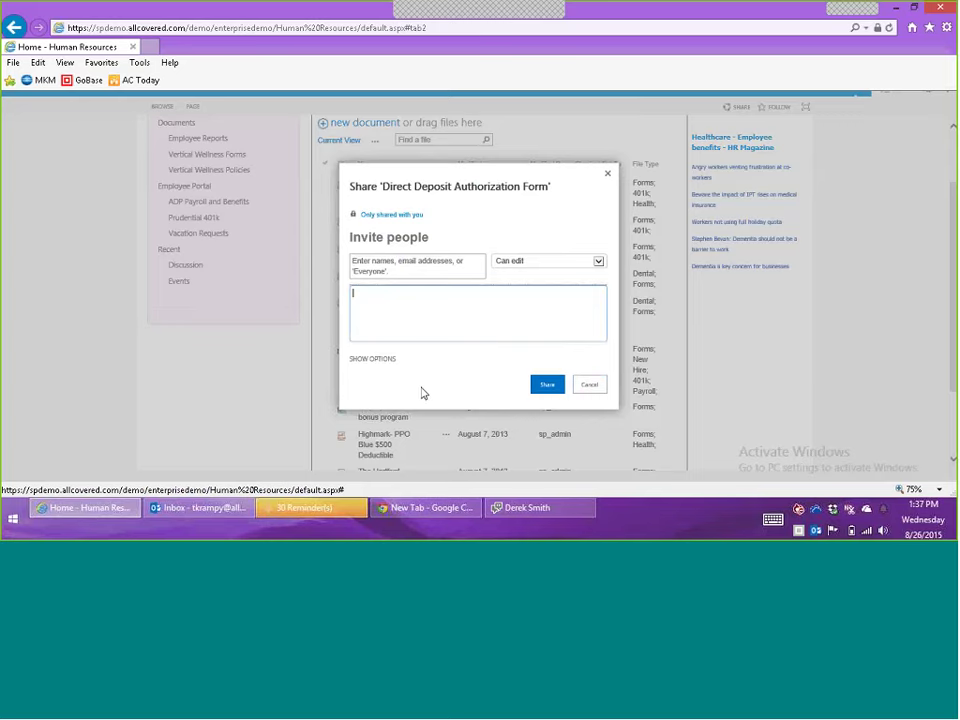
{"action": "left_click", "coordinate": [587, 388]}
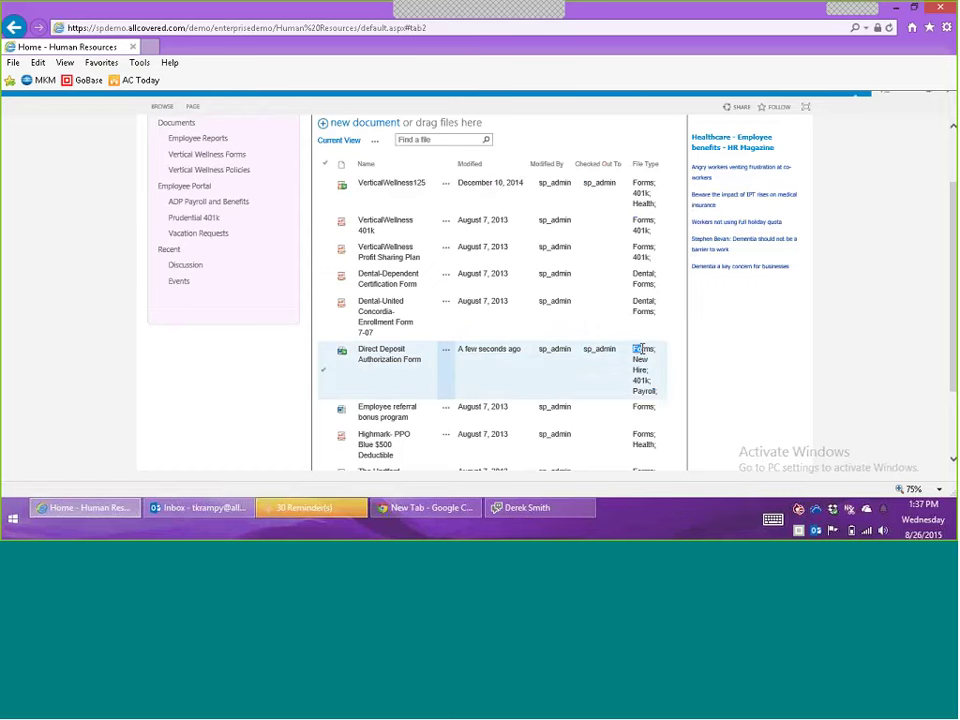
Highlight the Direct Deposit Authorization Form's File Type tags and open the full Documents library
{"action": "left_click_drag", "start_coordinate": [641, 348], "coordinate": [453, 393]}
{"action": "scroll", "coordinate": [79, 392], "scroll_direction": "up", "scroll_amount": 3}
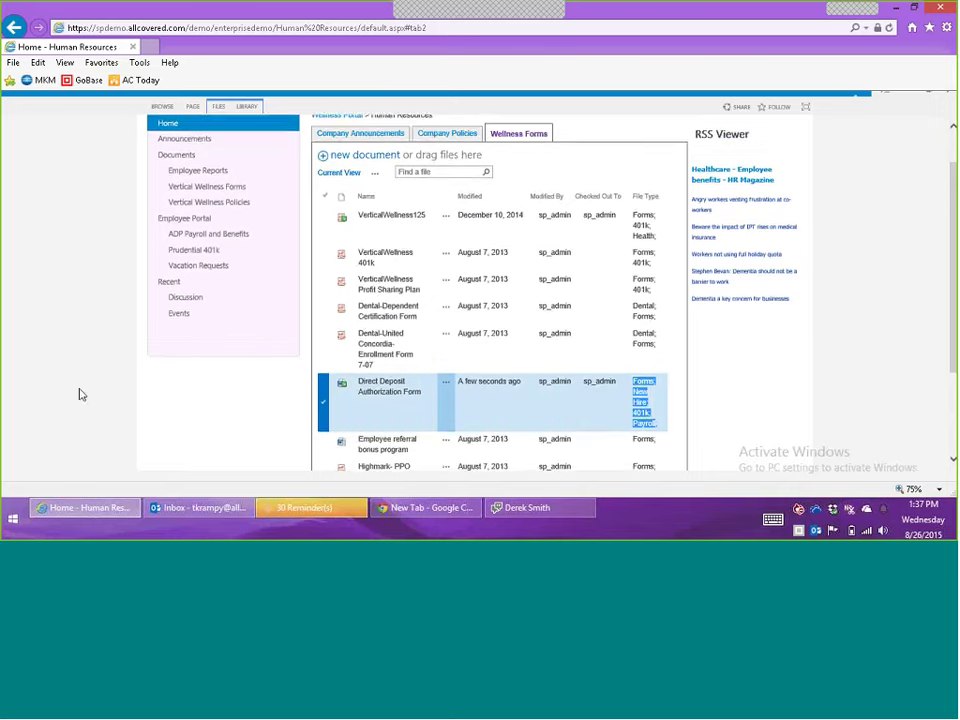
{"action": "left_click", "coordinate": [172, 209]}
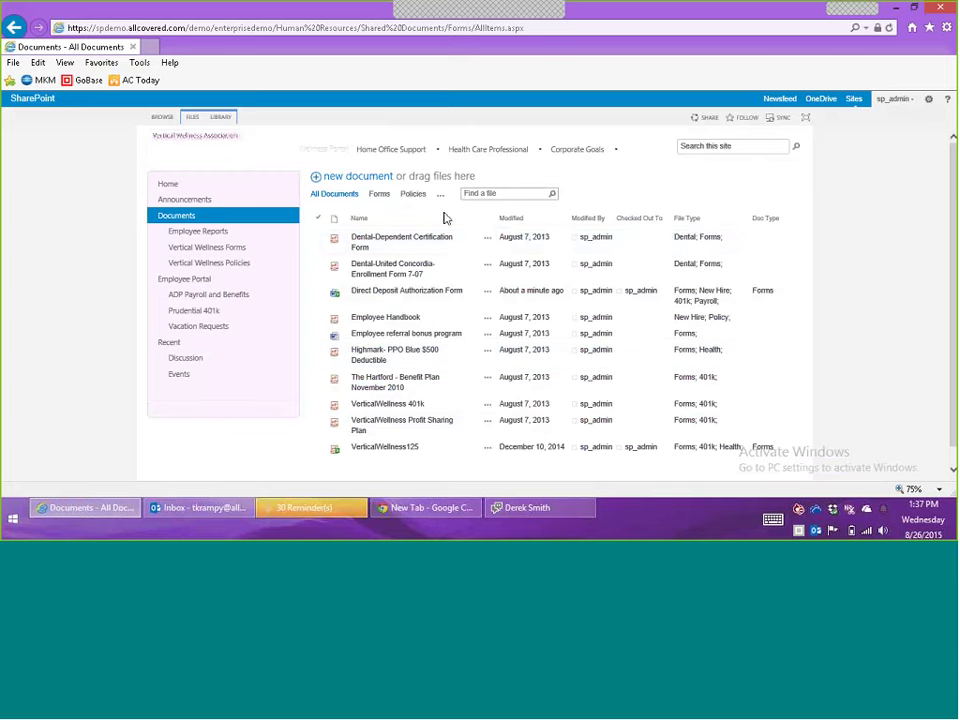
Show the library's Policies view and examine the Policy tag in the Employee Handbook's File Type
{"action": "left_click", "coordinate": [413, 193]}
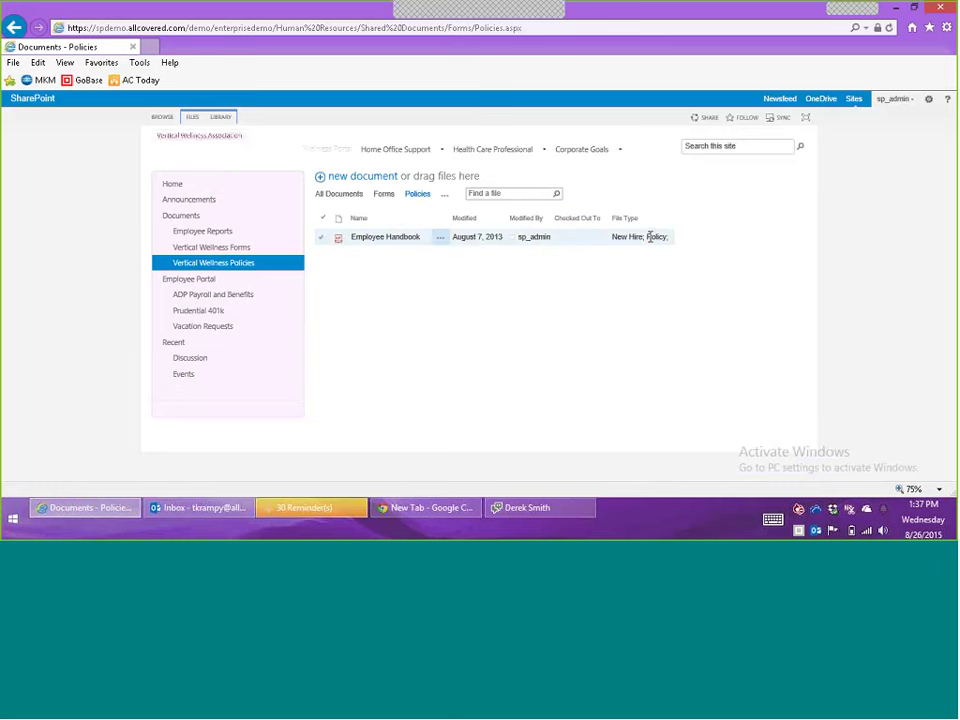
{"action": "left_click_drag", "start_coordinate": [647, 237], "coordinate": [667, 237]}
{"action": "left_click", "coordinate": [320, 237]}
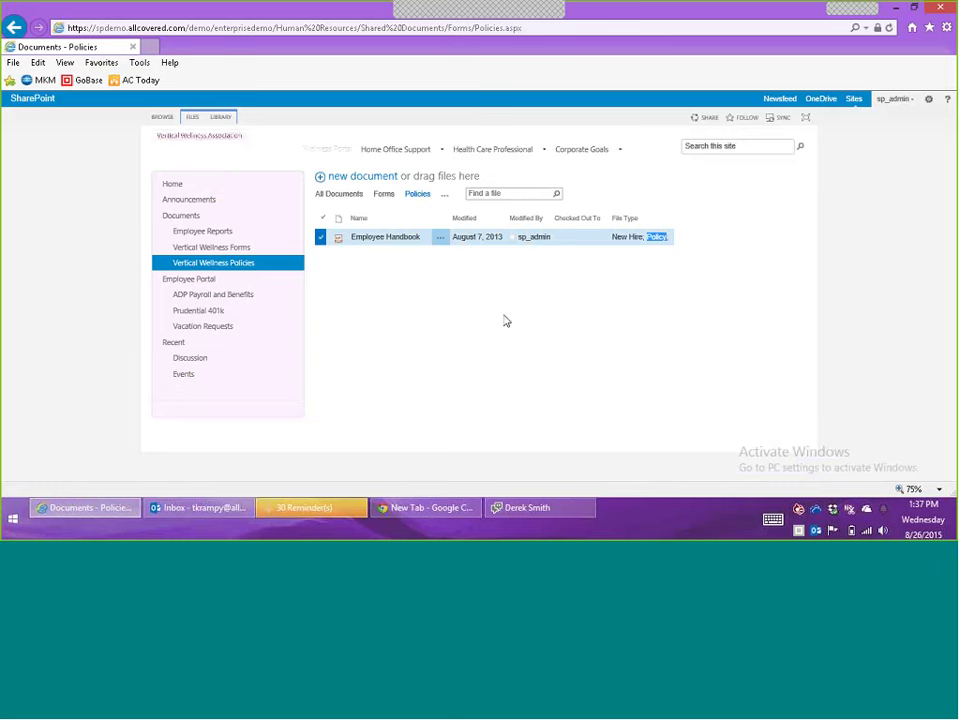
{"action": "left_click", "coordinate": [656, 237]}
{"action": "double_click", "coordinate": [656, 237]}
{"action": "left_click", "coordinate": [634, 281]}
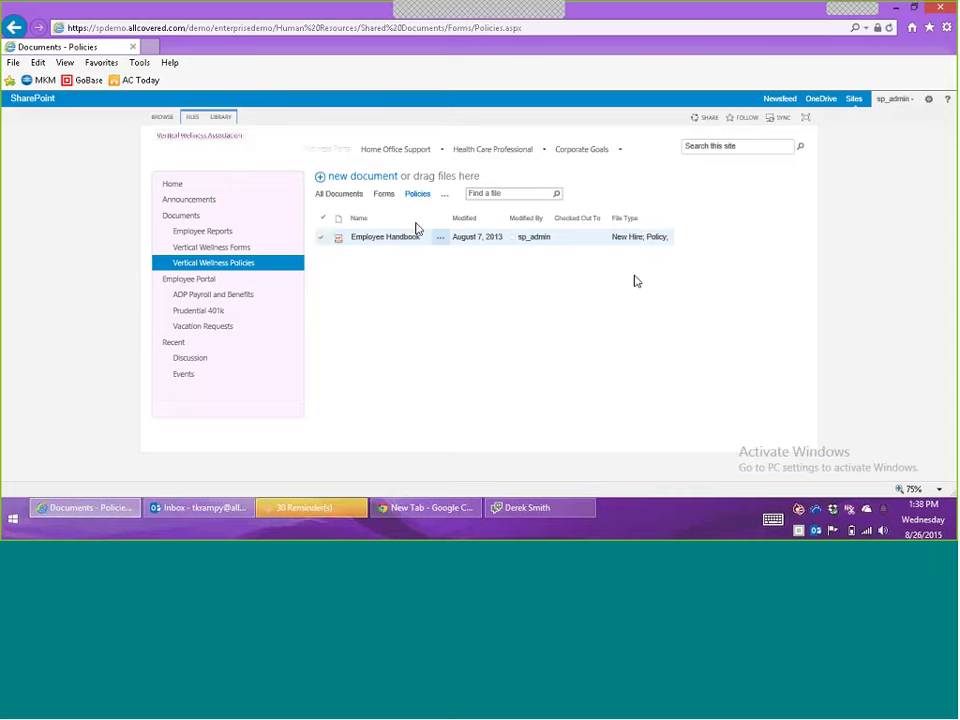
From the library's Forms view, add the Policy tag to the Direct Deposit Authorization Form's File Type and save its properties
{"action": "left_click", "coordinate": [383, 195]}
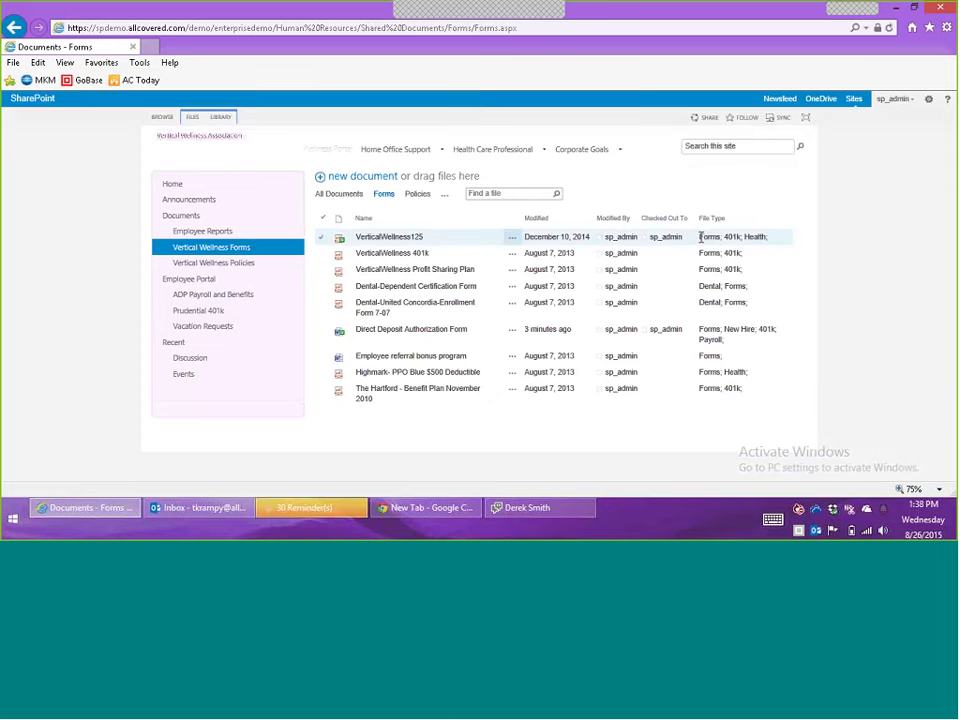
{"action": "double_click", "coordinate": [708, 236]}
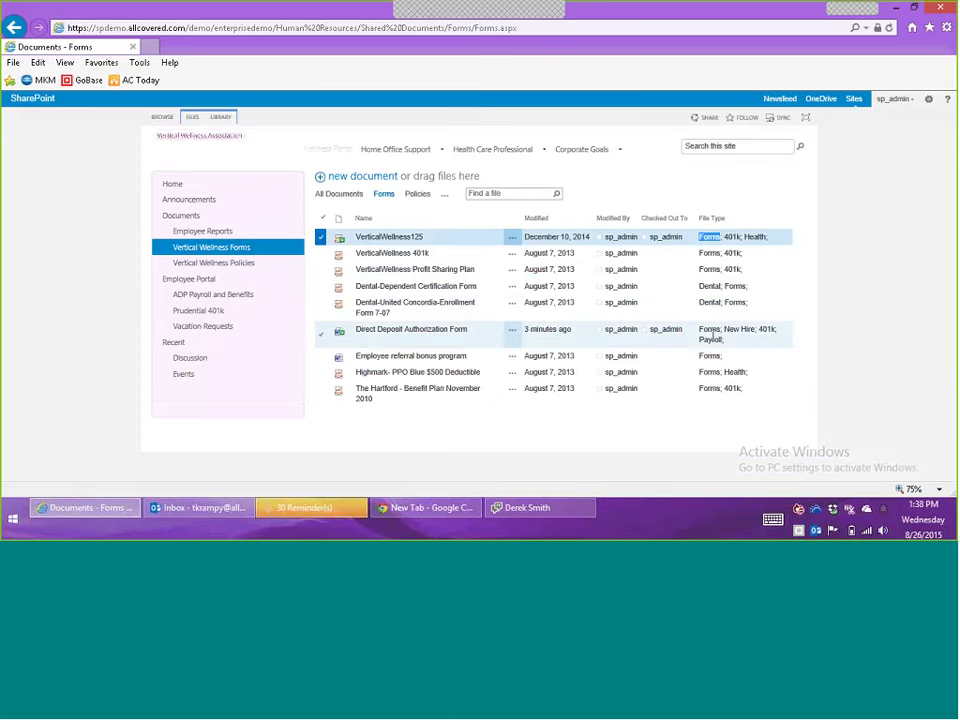
{"action": "left_click", "coordinate": [511, 334]}
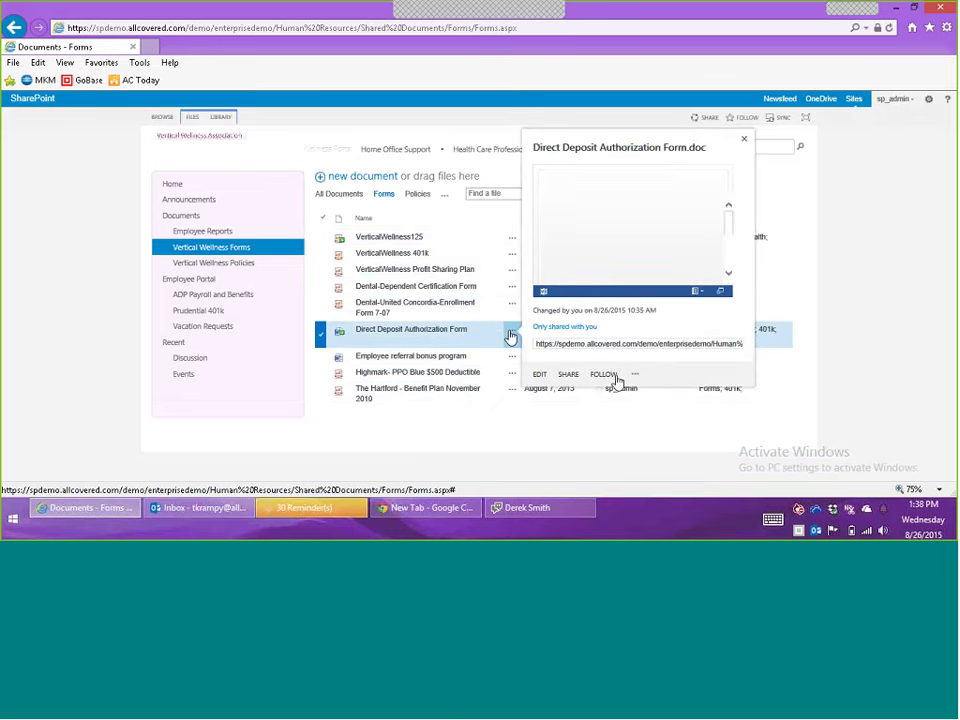
{"action": "left_click", "coordinate": [636, 377]}
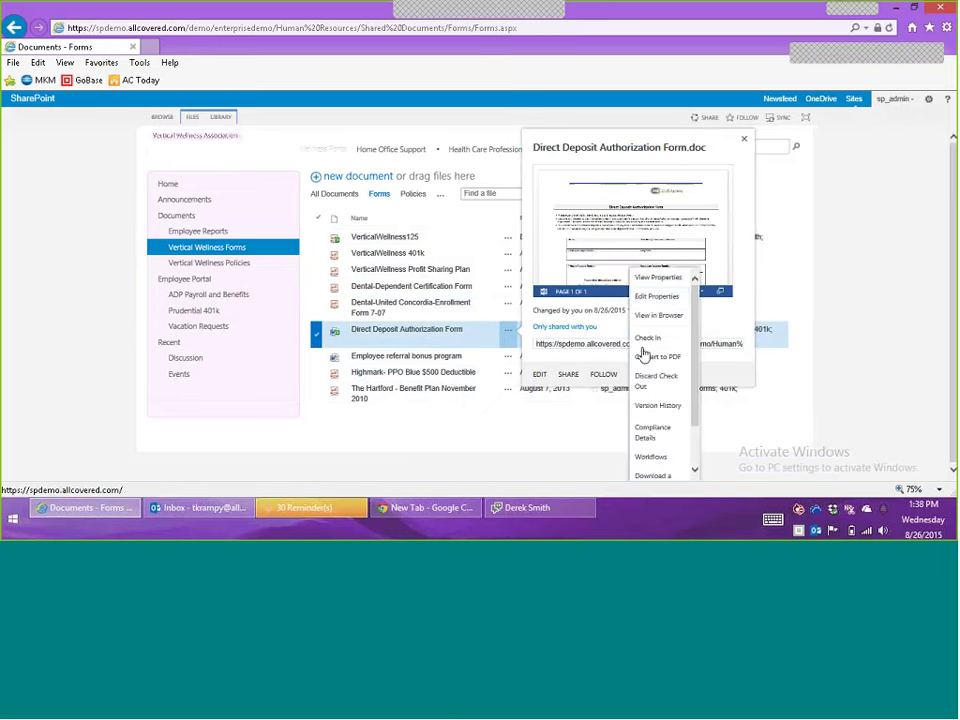
{"action": "left_click", "coordinate": [658, 298]}
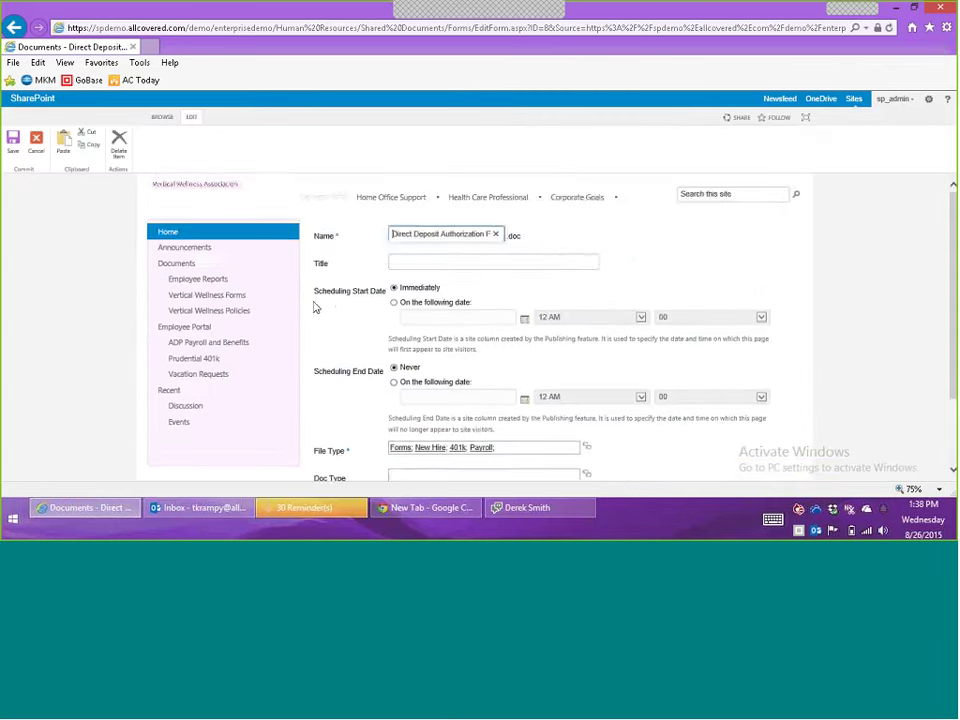
{"action": "scroll", "coordinate": [503, 354], "scroll_direction": "down", "scroll_amount": 1}
{"action": "left_click", "coordinate": [510, 356]}
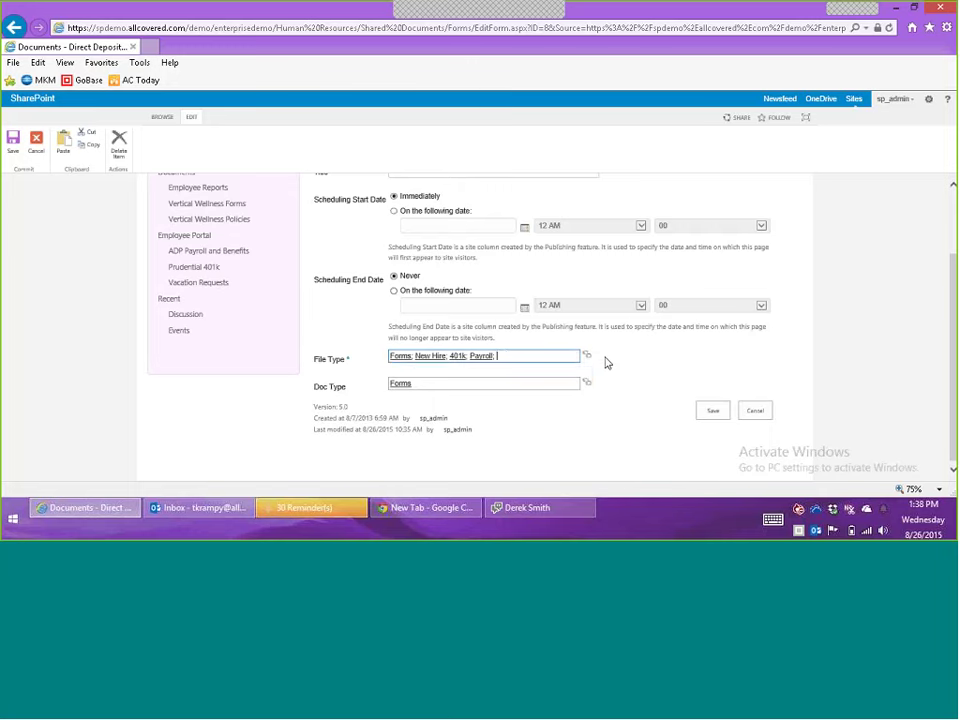
{"action": "type", "text": "pol"}
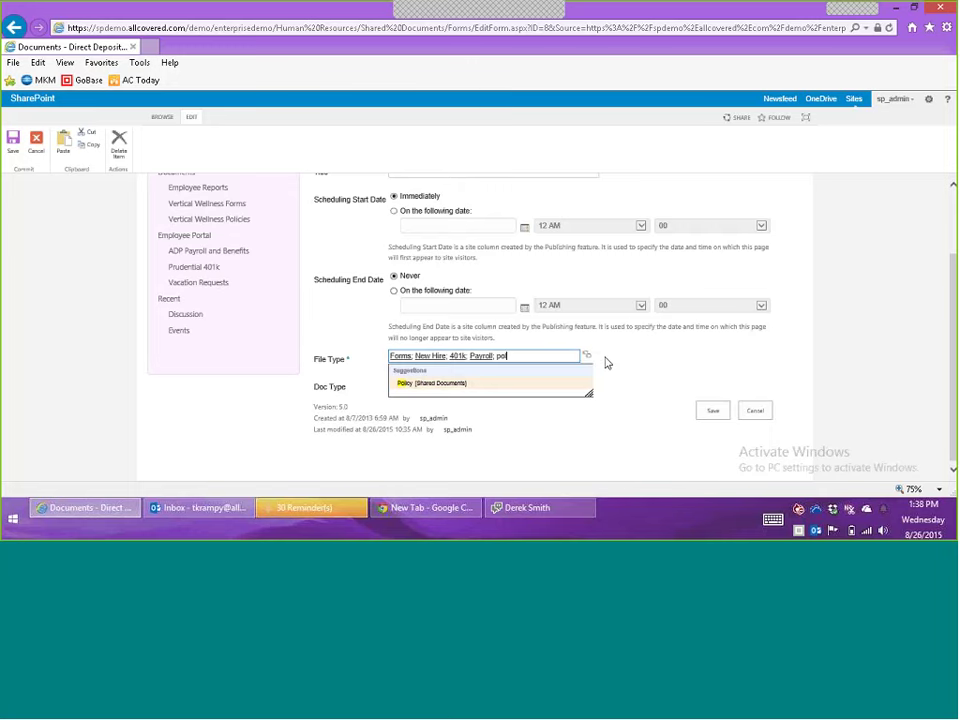
{"action": "left_click", "coordinate": [432, 381]}
{"action": "left_click", "coordinate": [711, 411]}
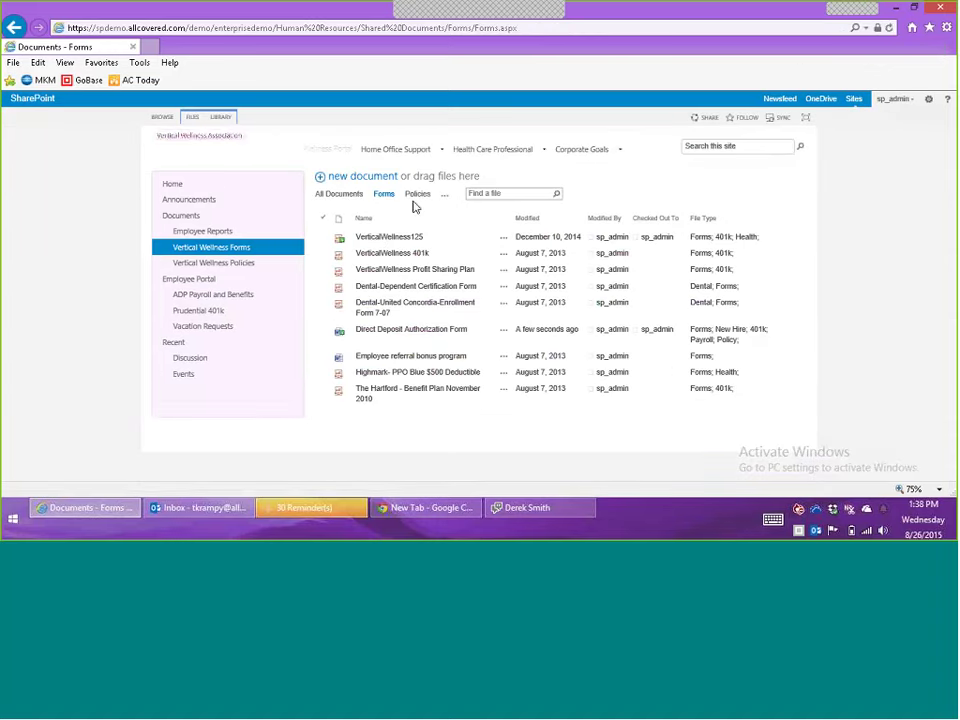
Examine the Policy tags in the library's Policies view and compare that view with the full Documents library
{"action": "left_click", "coordinate": [417, 194]}
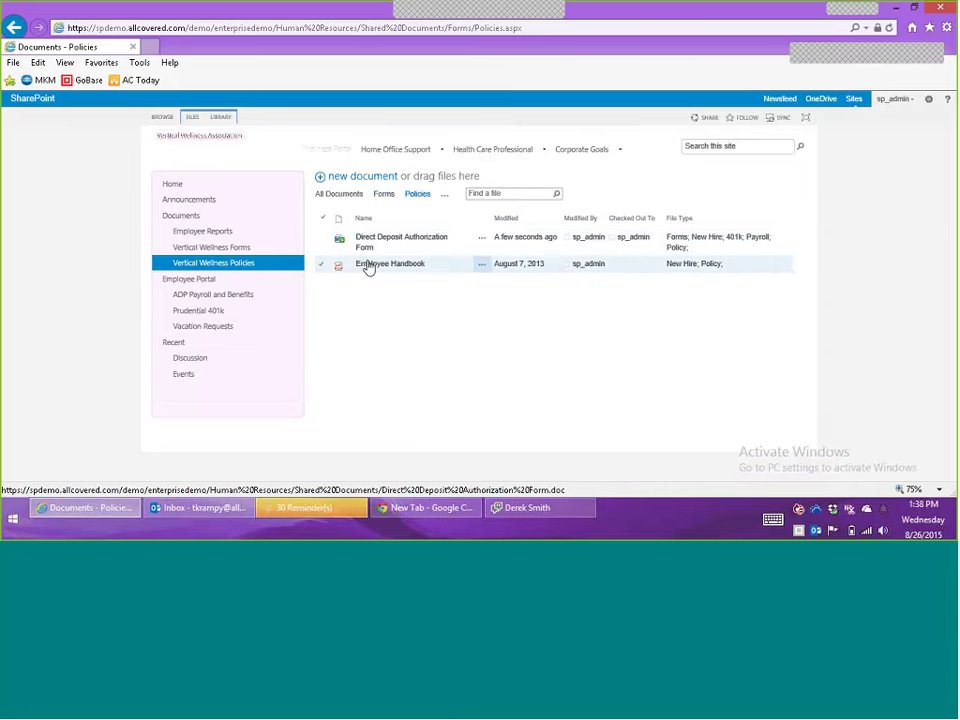
{"action": "left_click_drag", "start_coordinate": [703, 264], "coordinate": [673, 283]}
{"action": "left_click", "coordinate": [721, 263]}
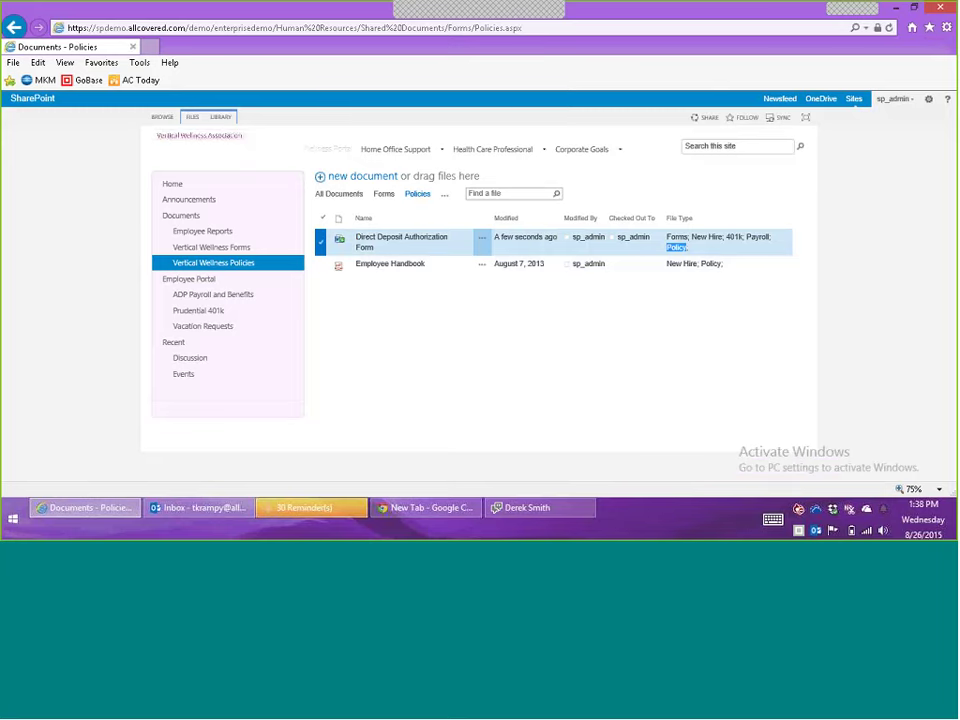
{"action": "left_click", "coordinate": [190, 217]}
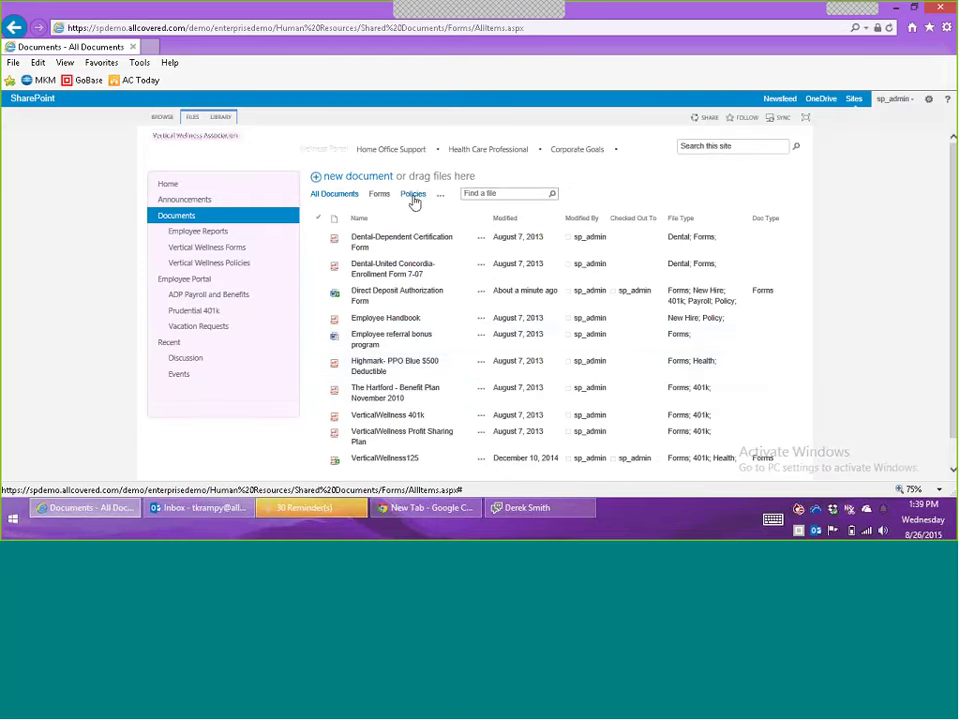
{"action": "left_click", "coordinate": [413, 195]}
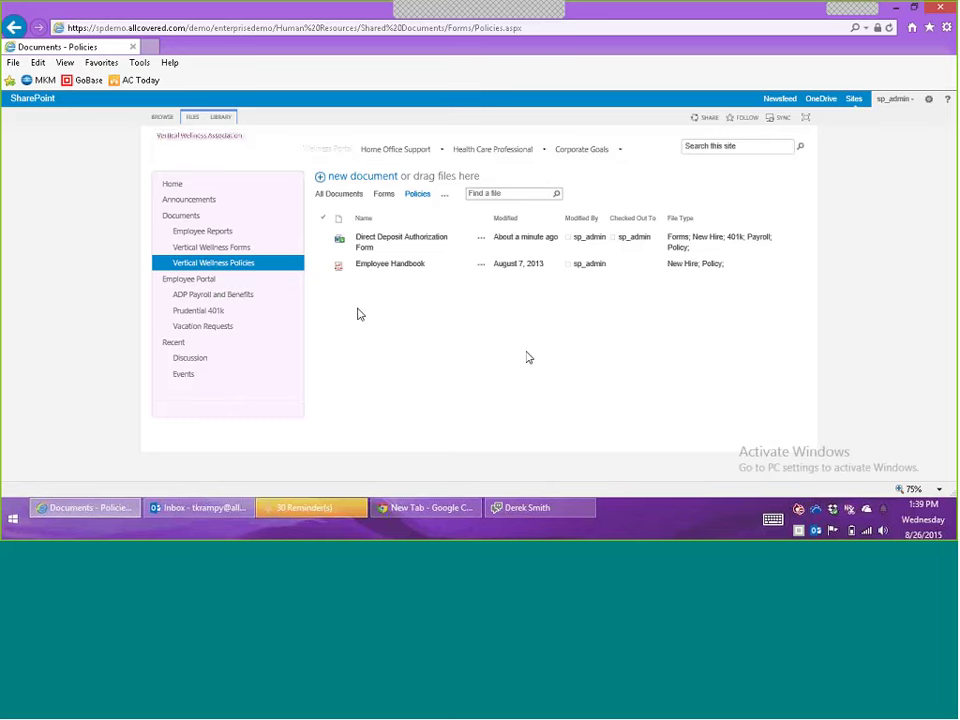
Go to the Time Entry library under Home Office Support and start a new time entry form
{"action": "mouse_move", "coordinate": [383, 158]}
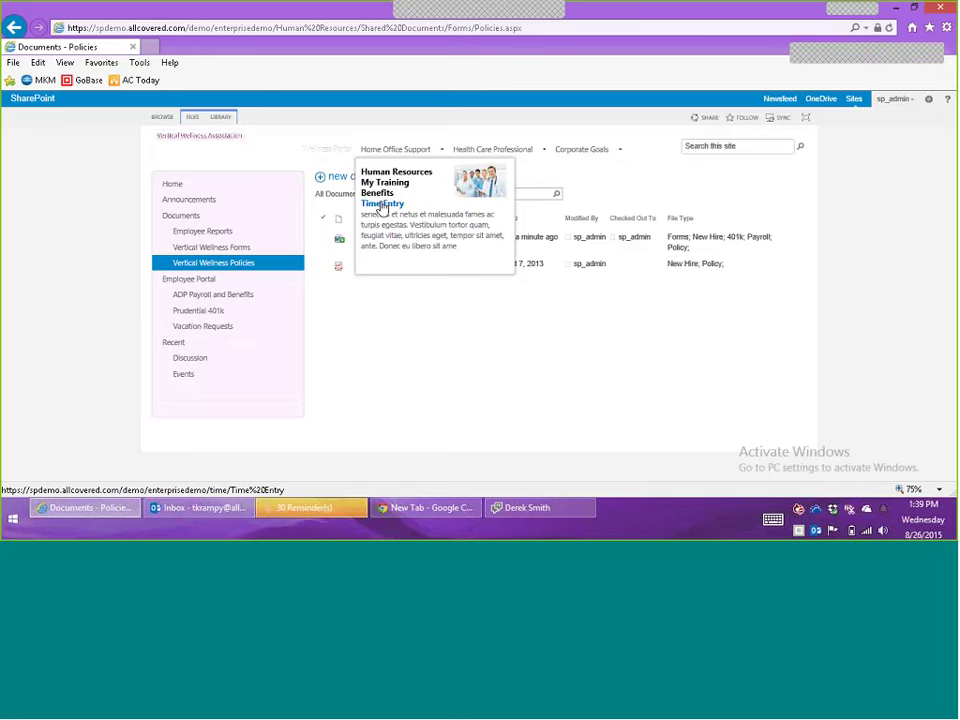
{"action": "left_click", "coordinate": [381, 206]}
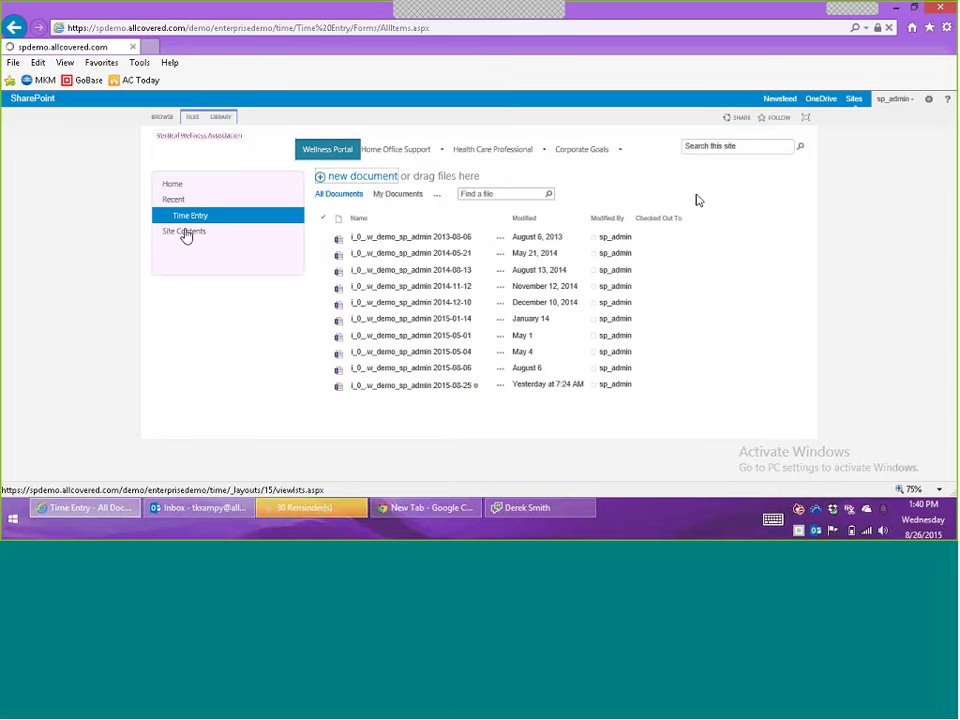
{"action": "left_click", "coordinate": [185, 231]}
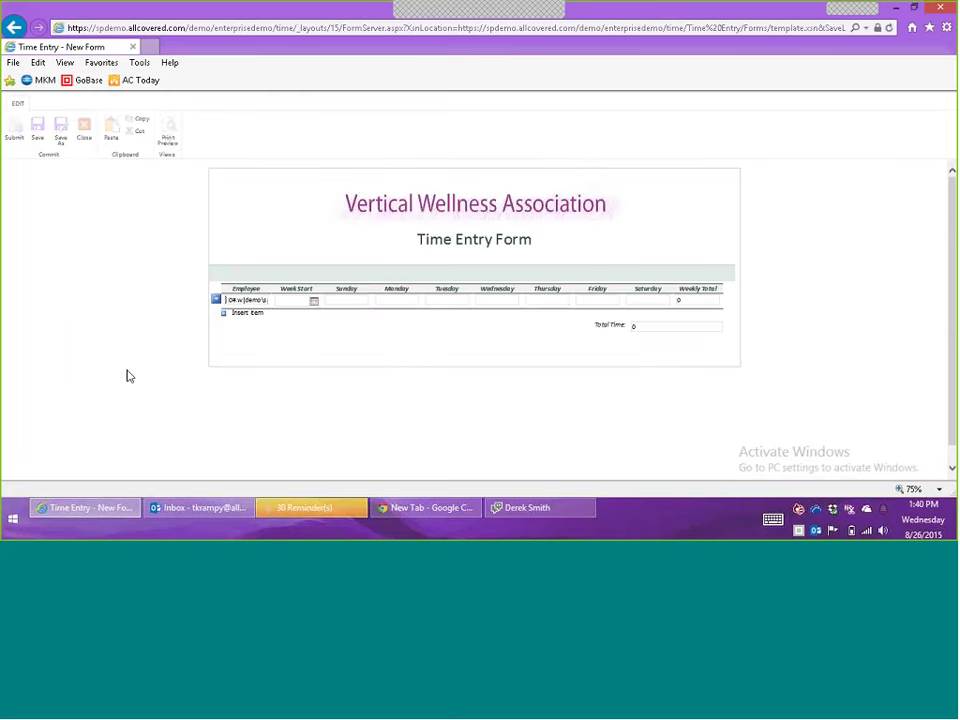
Set the time entry's week start to 8/24/2015, enter 3, 4 and 5 for Monday through Wednesday, and highlight the total time
{"action": "left_click", "coordinate": [314, 305]}
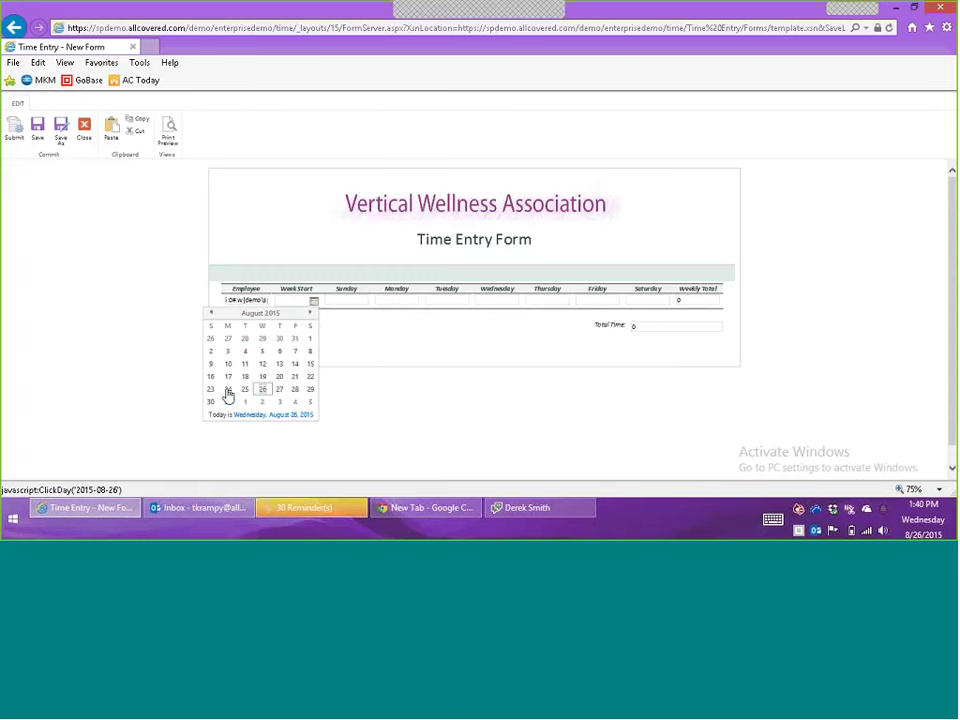
{"action": "left_click", "coordinate": [228, 390]}
{"action": "left_click", "coordinate": [366, 300]}
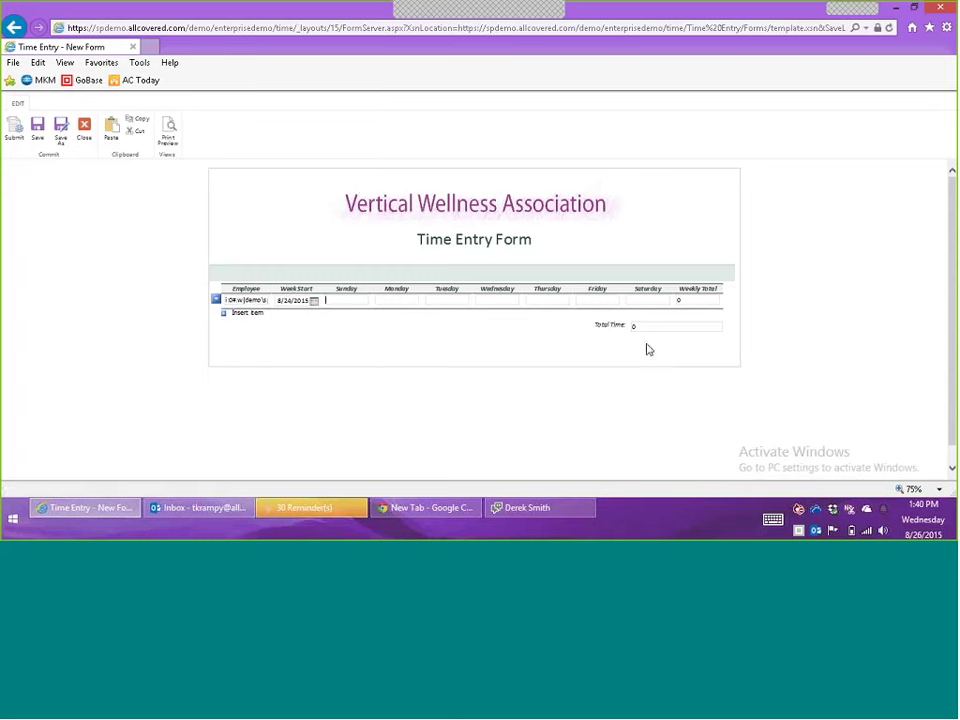
{"action": "key", "text": "Tab"}
{"action": "type", "text": "3"}
{"action": "key", "text": "Tab"}
{"action": "type", "text": "4"}
{"action": "key", "text": "Tab"}
{"action": "type", "text": "5"}
{"action": "double_click", "coordinate": [657, 327]}
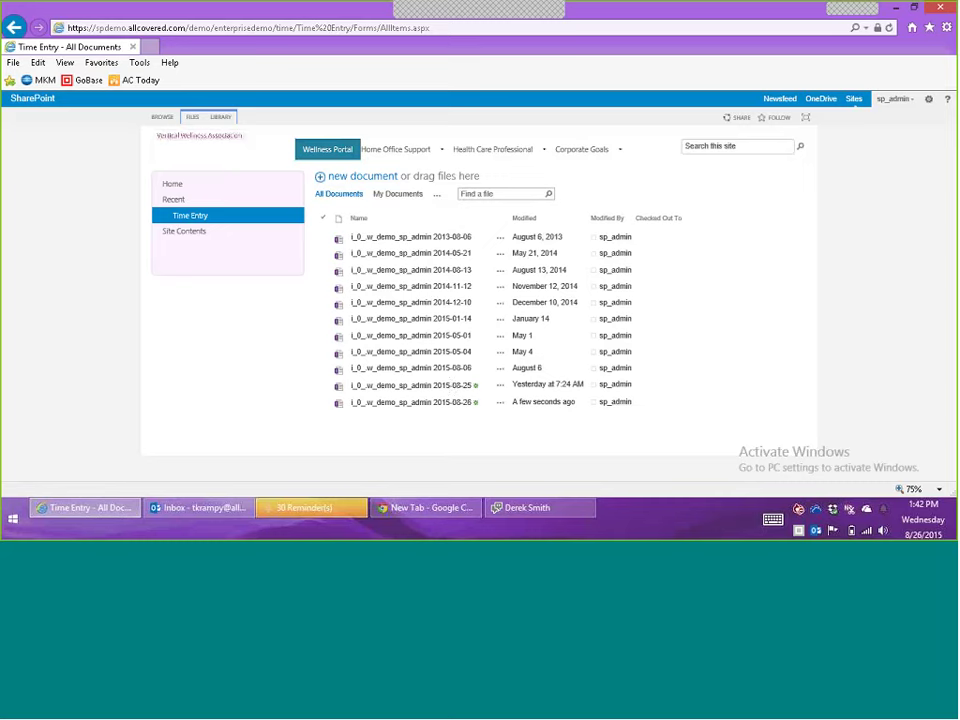
Open the Projects site under Corporate Goals and review its project summary timeline and documents
{"action": "mouse_move", "coordinate": [578, 156]}
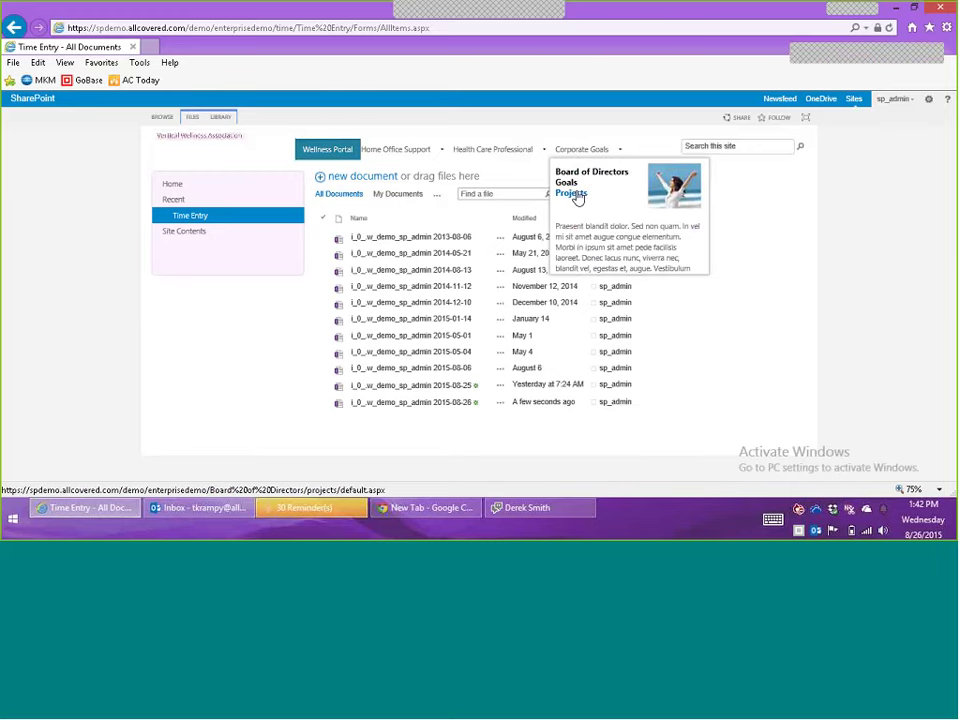
{"action": "left_click", "coordinate": [577, 195]}
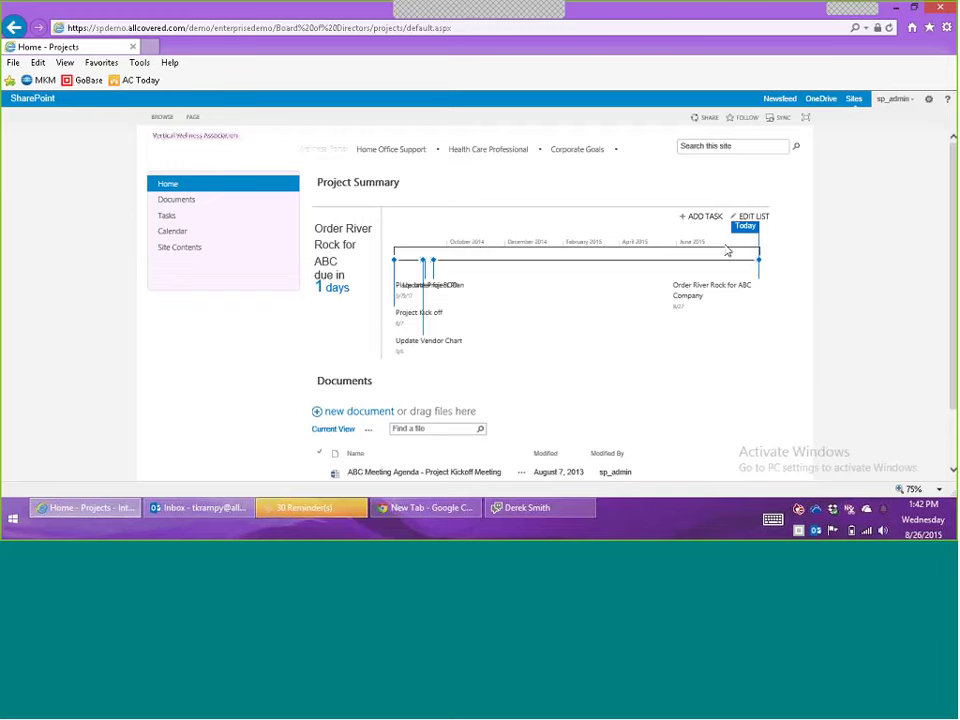
{"action": "scroll", "coordinate": [694, 332], "scroll_direction": "down", "scroll_amount": 2}
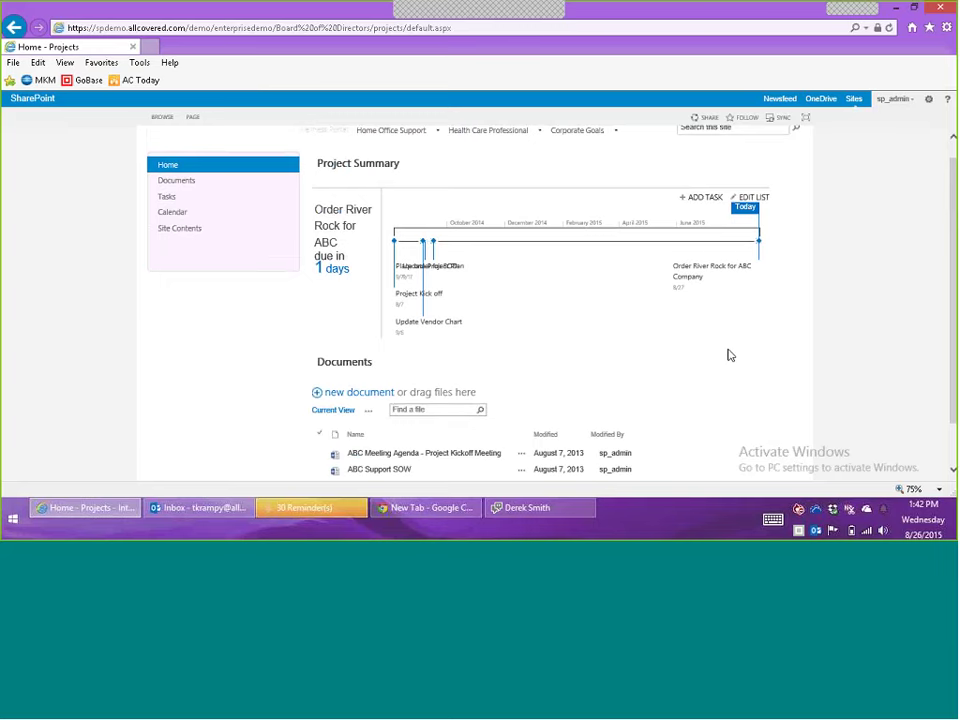
{"action": "scroll", "coordinate": [728, 355], "scroll_direction": "up", "scroll_amount": 1}
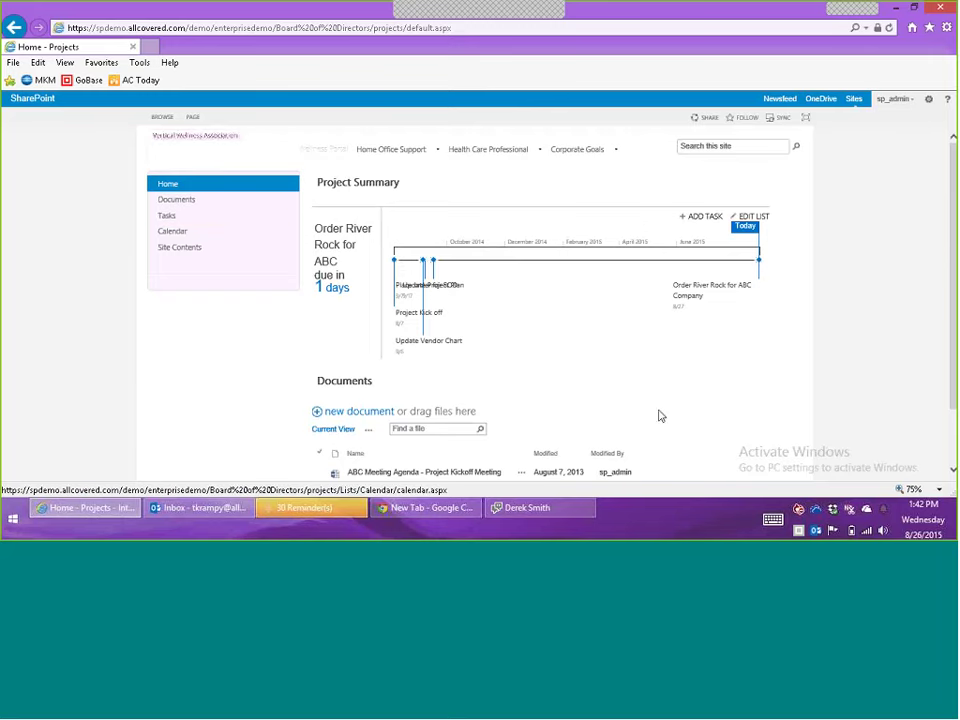
{"action": "scroll", "coordinate": [658, 416], "scroll_direction": "down", "scroll_amount": 1}
{"action": "scroll", "coordinate": [184, 304], "scroll_direction": "up", "scroll_amount": 1}
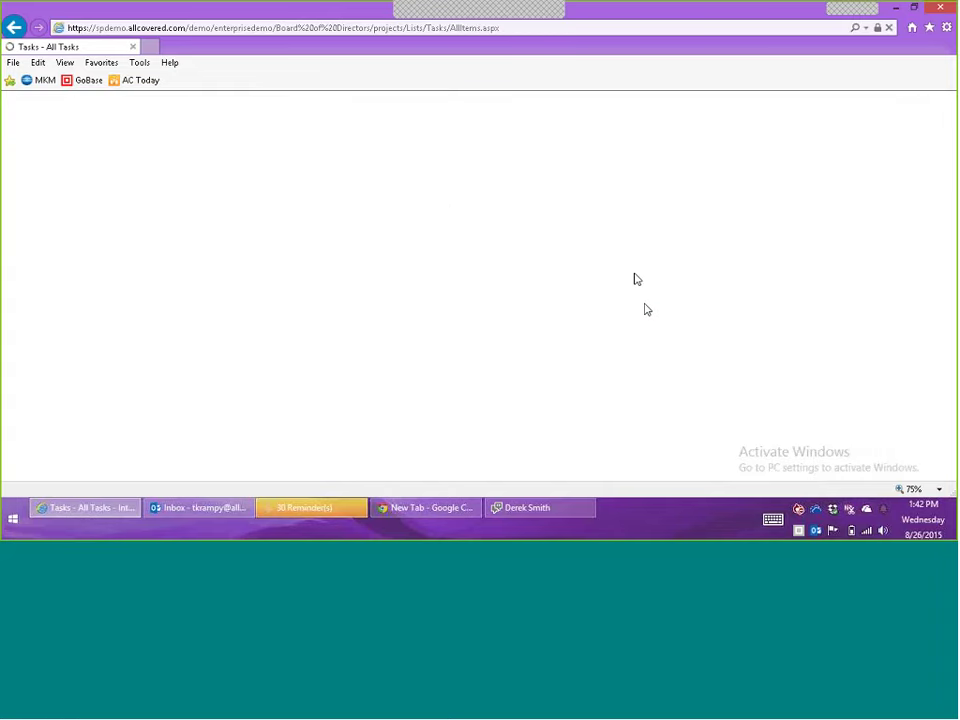
Examine the Project Kick off task's due date in the project's task list
{"action": "scroll", "coordinate": [745, 307], "scroll_direction": "down", "scroll_amount": 1}
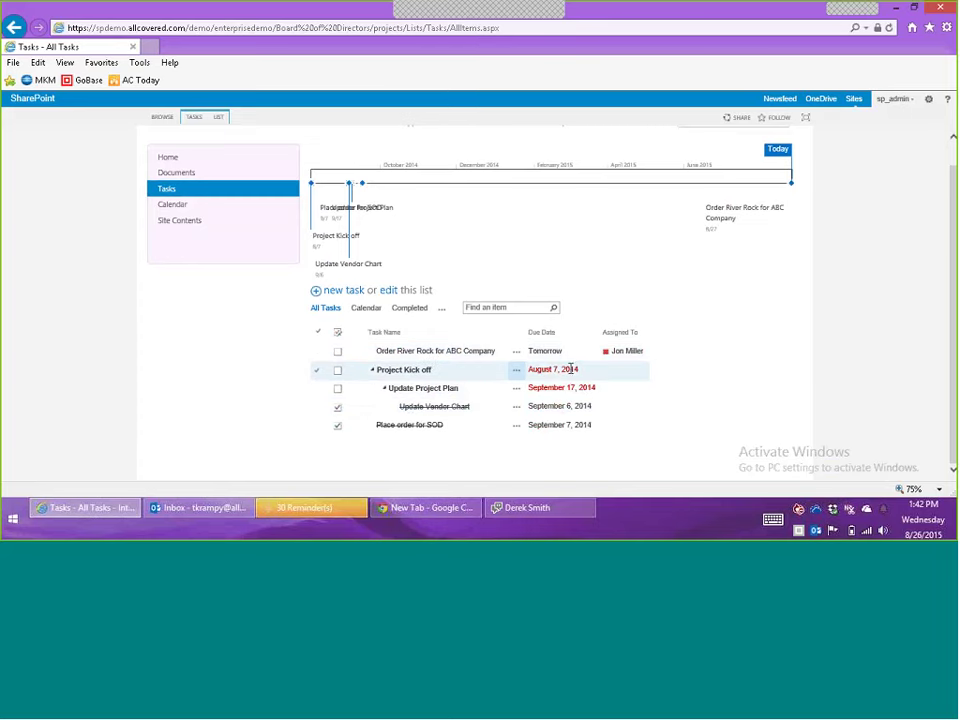
{"action": "left_click", "coordinate": [534, 370]}
{"action": "left_click_drag", "start_coordinate": [531, 372], "coordinate": [580, 370]}
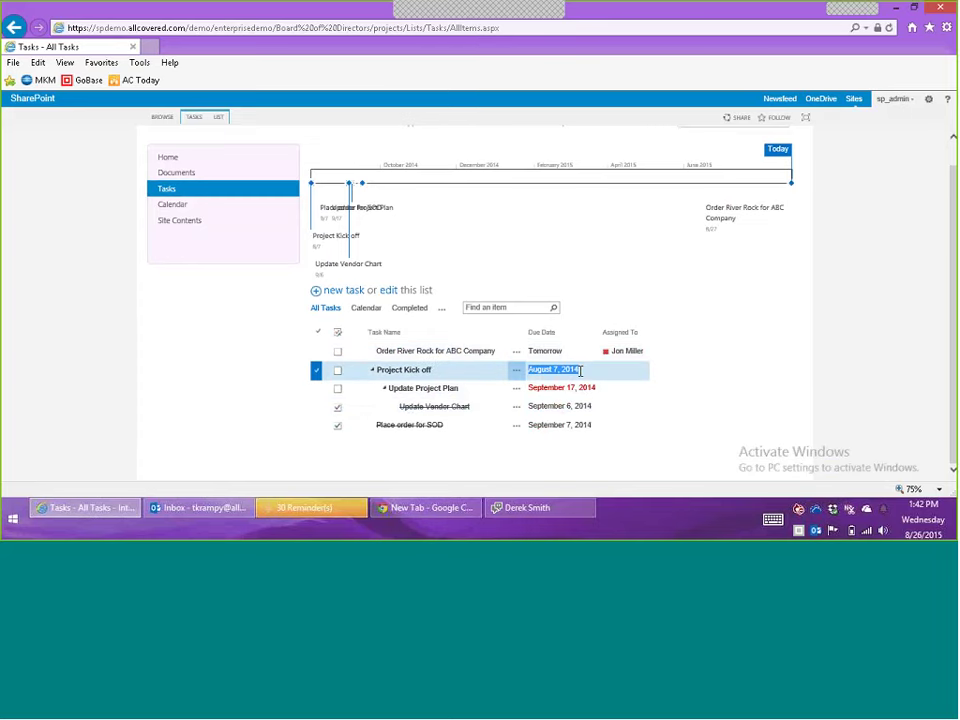
Open the Project Kick off task for editing and set its start date to 8/30/2015
{"action": "left_click", "coordinate": [516, 371]}
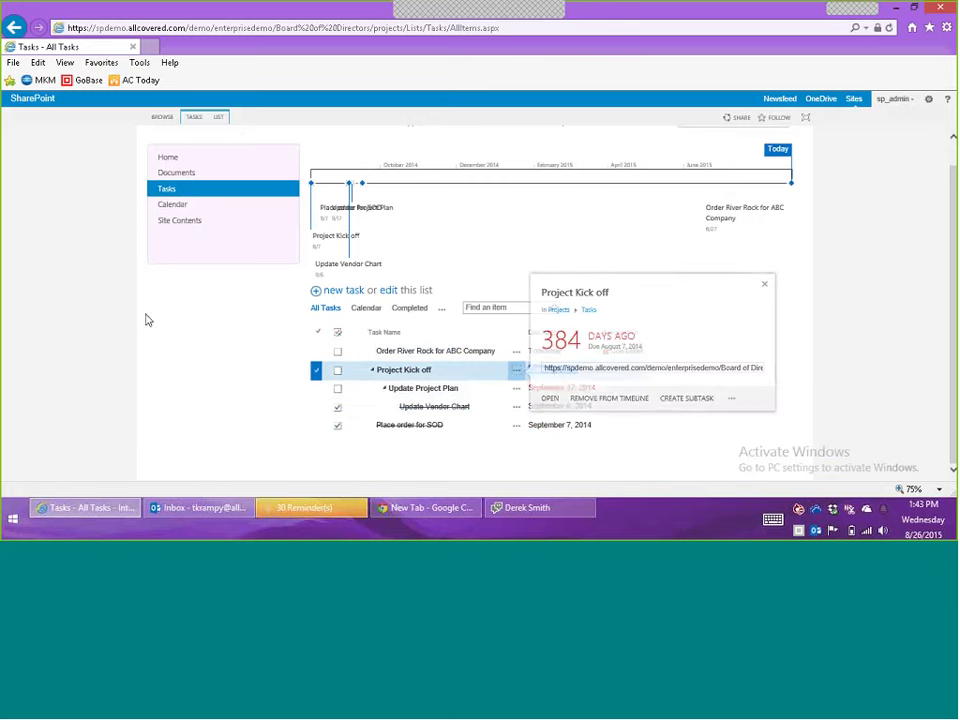
{"action": "left_click", "coordinate": [731, 399]}
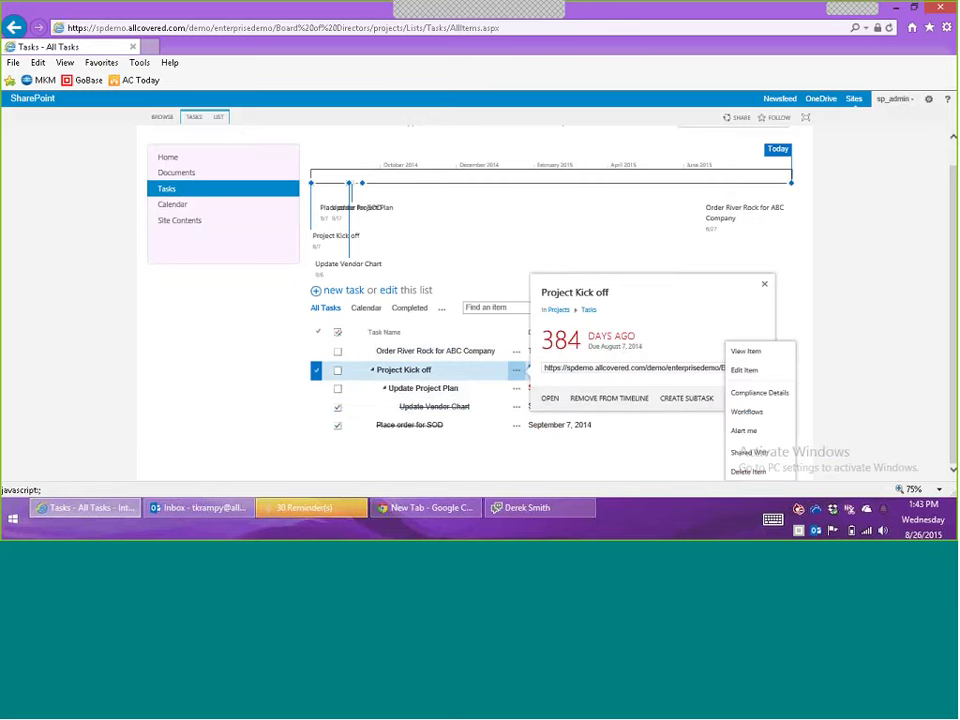
{"action": "left_click", "coordinate": [744, 370]}
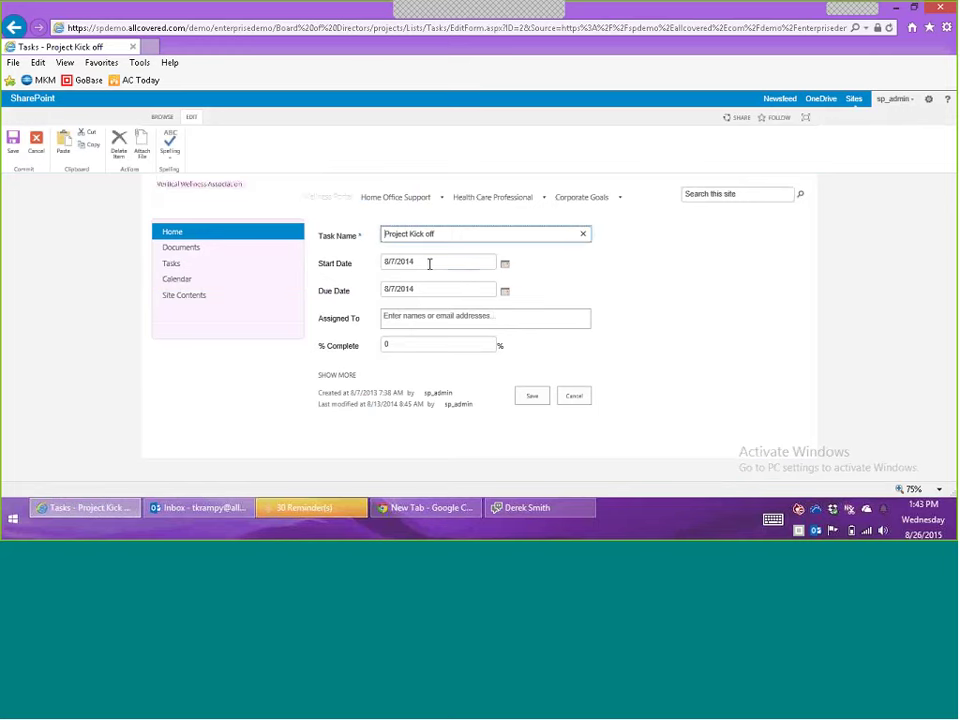
{"action": "left_click", "coordinate": [429, 263]}
{"action": "left_click", "coordinate": [390, 261]}
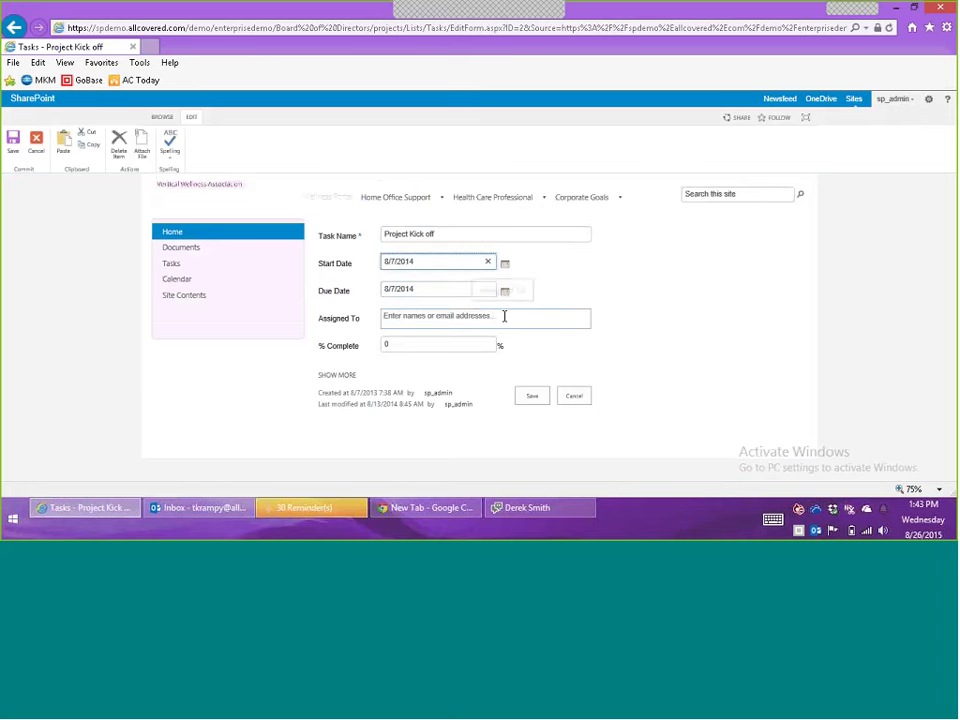
{"action": "key", "text": "Delete"}
{"action": "key", "text": "Delete"}
{"action": "type", "text": "/30"}
{"action": "left_click", "coordinate": [413, 263]}
{"action": "key", "text": "BackSpace"}
{"action": "type", "text": "5"}
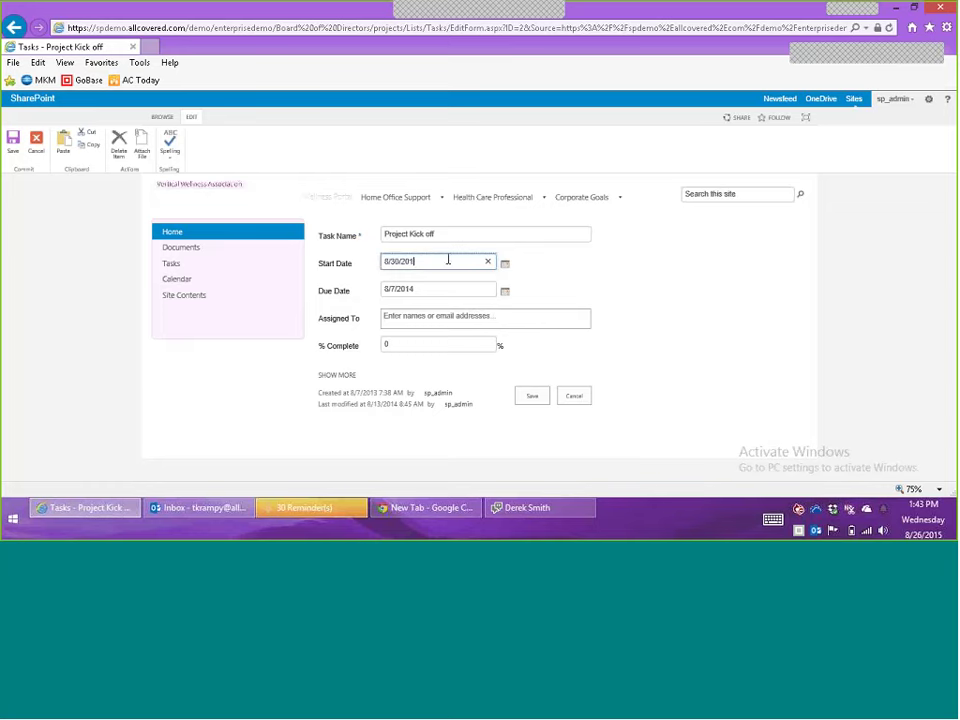
Copy the start date into the Project Kick off task's due date, making it 8/30/2015, and save the task
{"action": "left_click_drag", "start_coordinate": [444, 261], "coordinate": [321, 253]}
{"action": "key", "text": "ctrl+c"}
{"action": "double_click", "coordinate": [390, 290]}
{"action": "key", "text": "ctrl+v"}
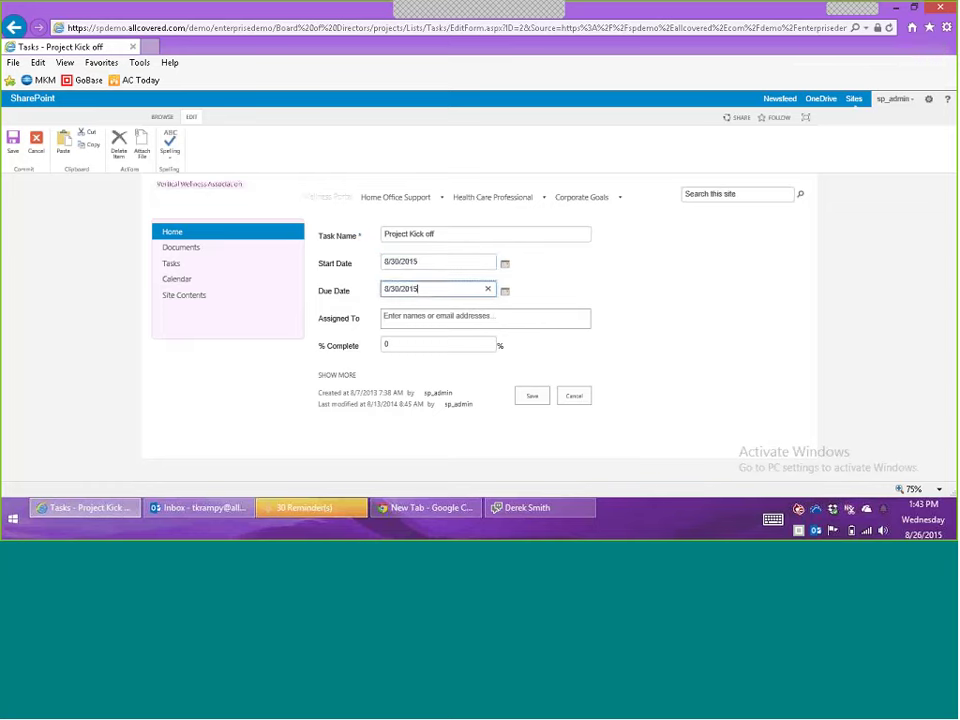
{"action": "left_click", "coordinate": [532, 397]}
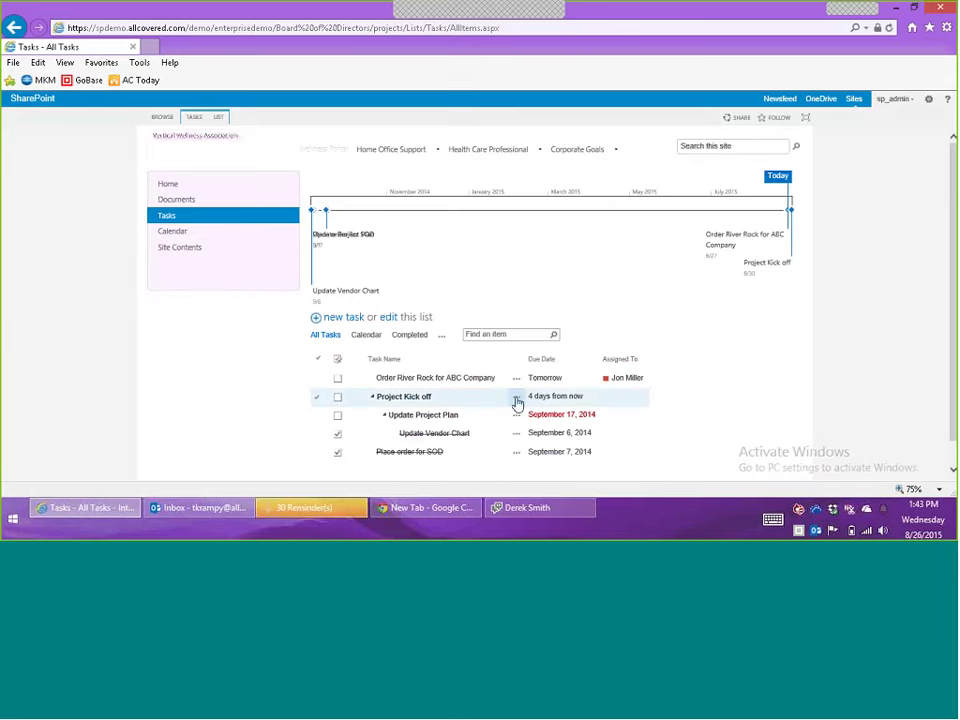
Highlight the Project Kick off task's updated due date and review the project's timeline and task list
{"action": "left_click_drag", "start_coordinate": [578, 396], "coordinate": [531, 396]}
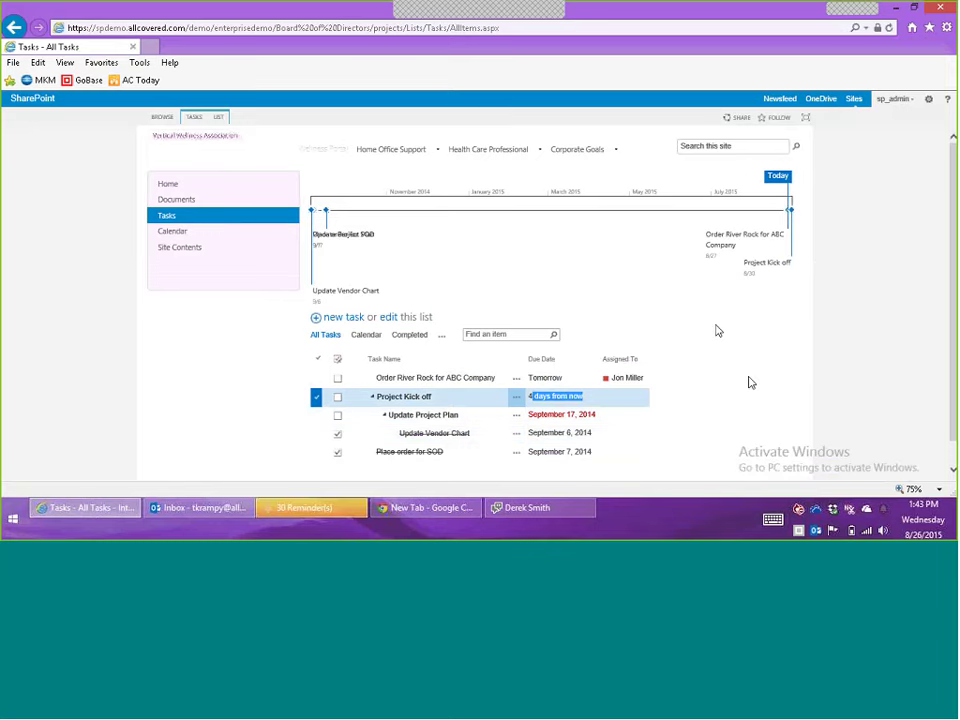
{"action": "scroll", "coordinate": [751, 383], "scroll_direction": "down", "scroll_amount": 1}
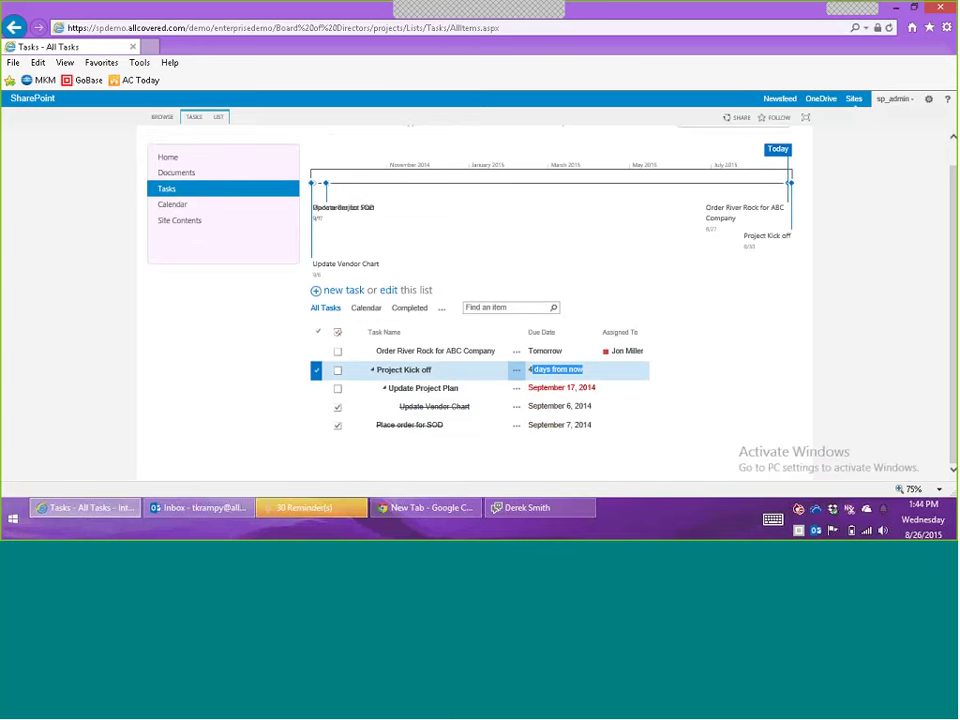
{"action": "scroll", "coordinate": [200, 320], "scroll_direction": "up", "scroll_amount": 1}
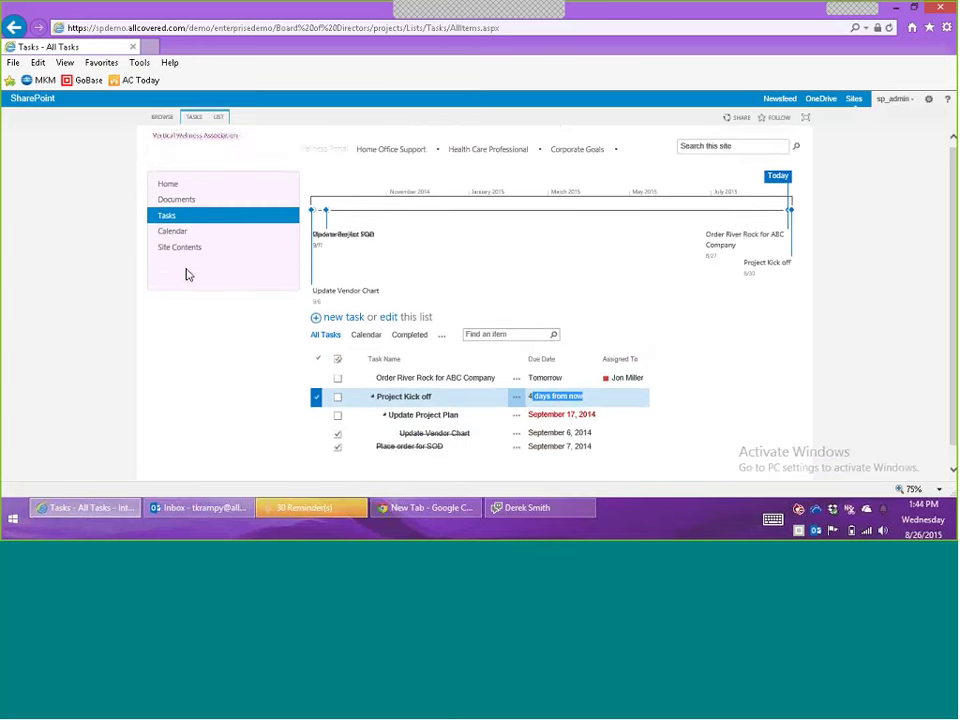
Show the project's tasks in the Calendar view and review the entries for August 2015
{"action": "left_click", "coordinate": [370, 335]}
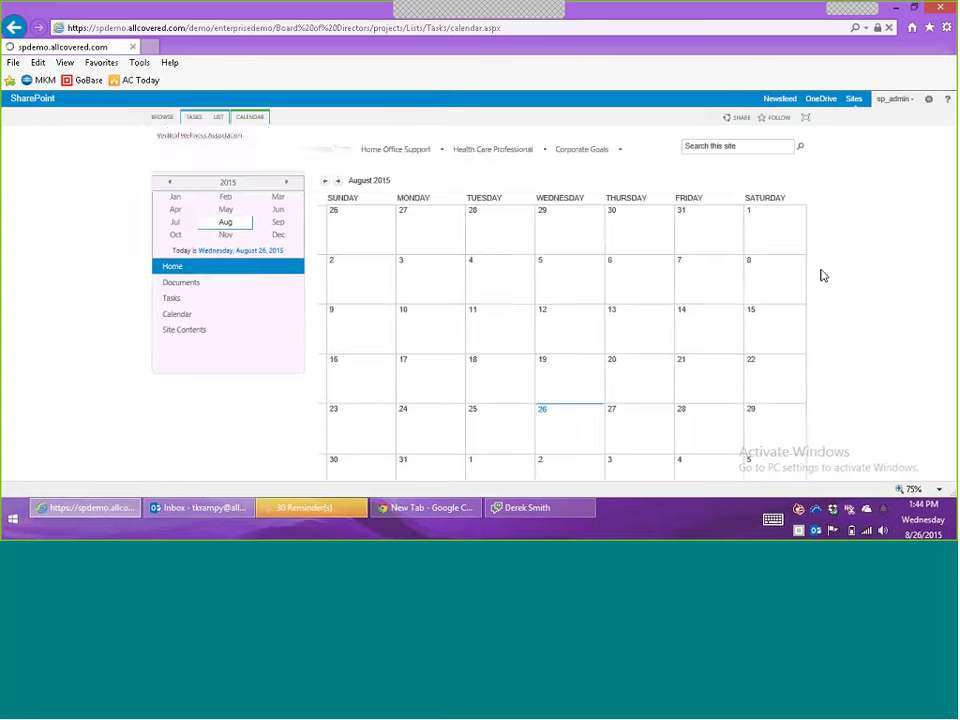
{"action": "scroll", "coordinate": [621, 366], "scroll_direction": "down", "scroll_amount": 1}
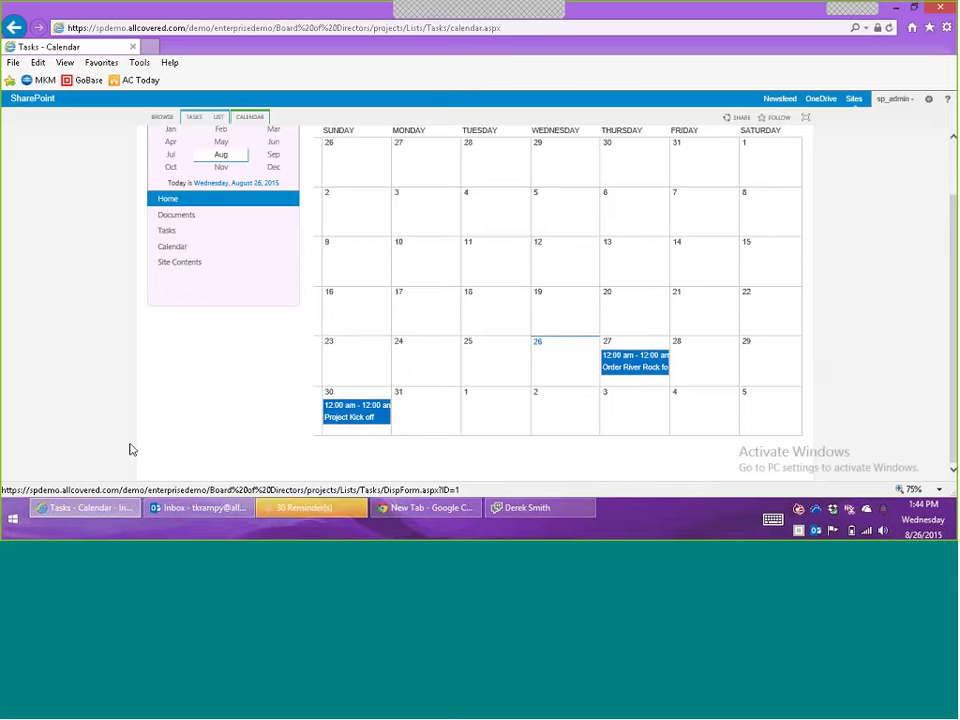
{"action": "scroll", "coordinate": [195, 439], "scroll_direction": "up", "scroll_amount": 2}
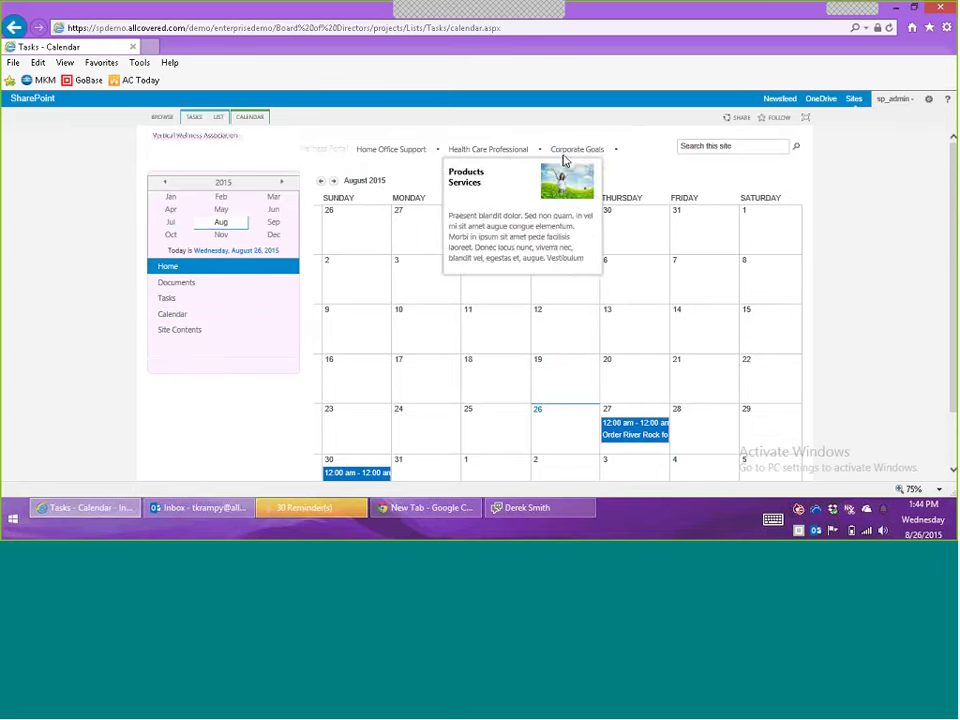
Review the summary timeline and documents on the project site's home page, and return to the Wellness Portal
{"action": "left_click", "coordinate": [170, 267]}
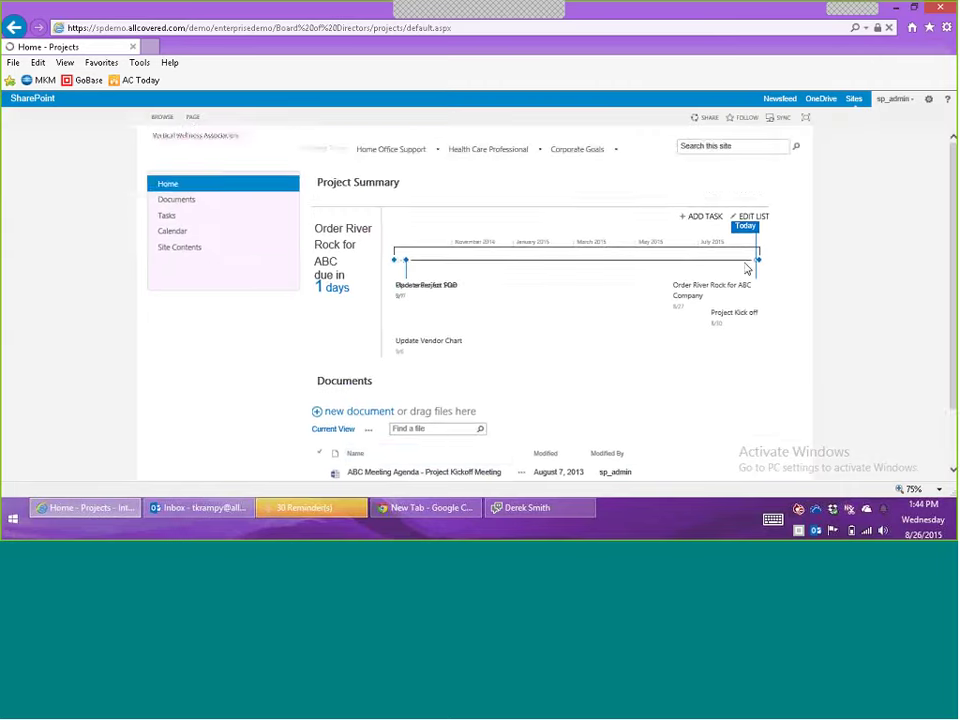
{"action": "scroll", "coordinate": [746, 339], "scroll_direction": "down", "scroll_amount": 2}
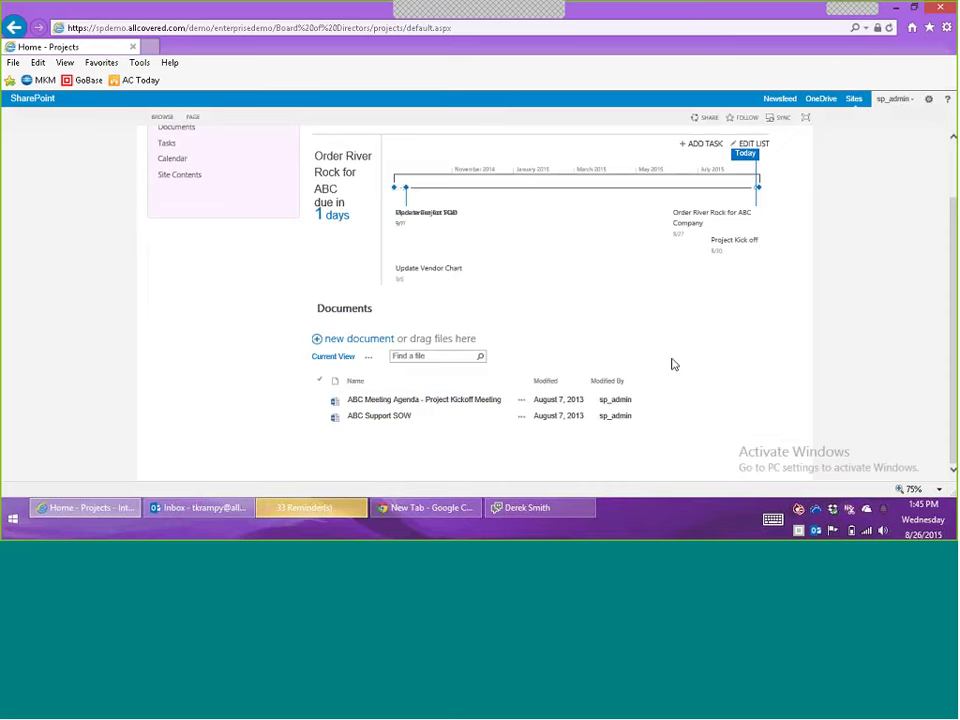
{"action": "scroll", "coordinate": [651, 388], "scroll_direction": "up", "scroll_amount": 3}
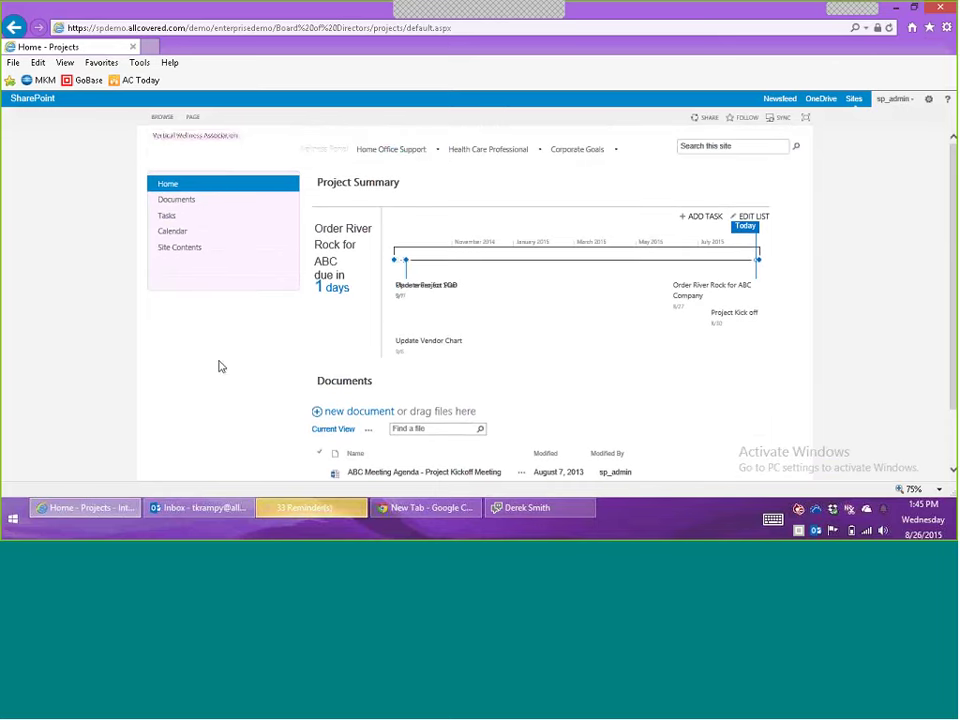
{"action": "left_click", "coordinate": [313, 153]}
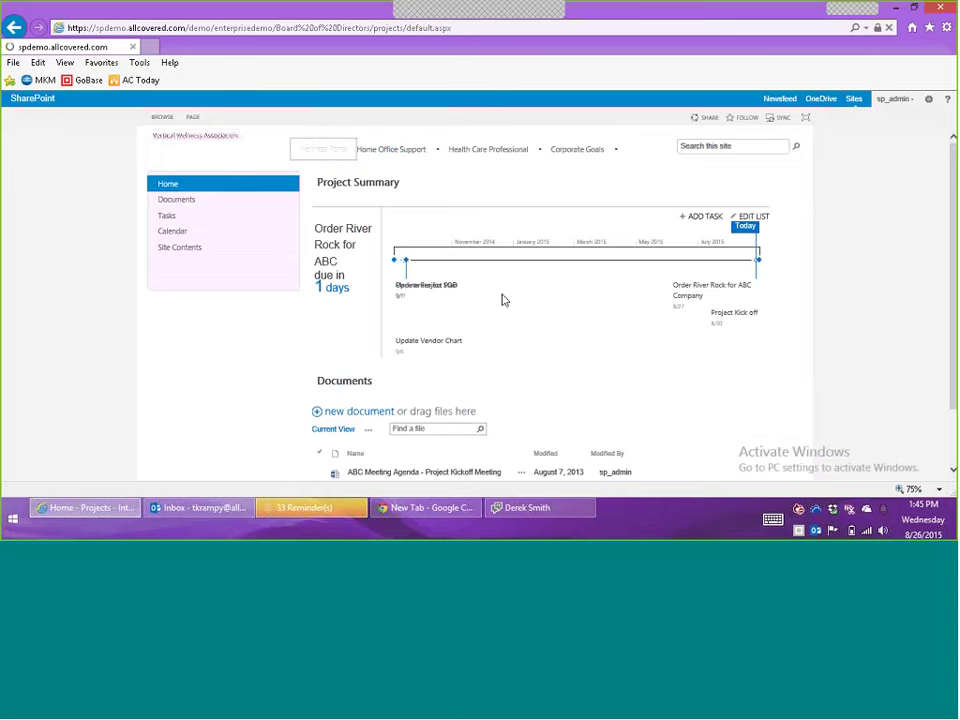